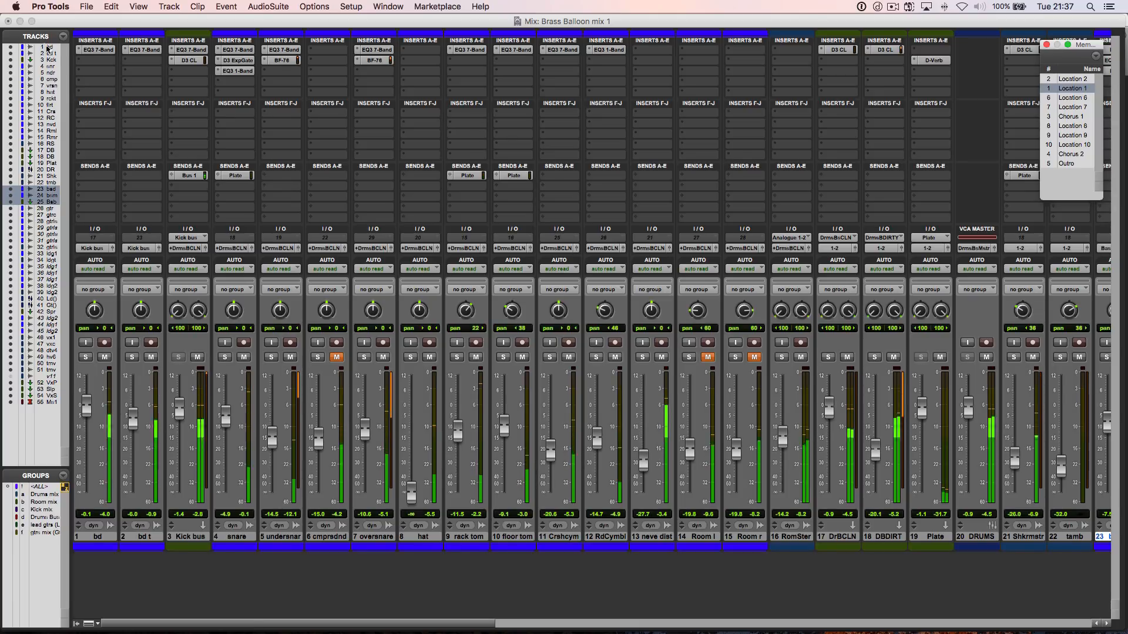
- Open the EQ3 7-Band on the bd track and compare the bass drum with the EQ bypassed and active
left_click(103, 52)
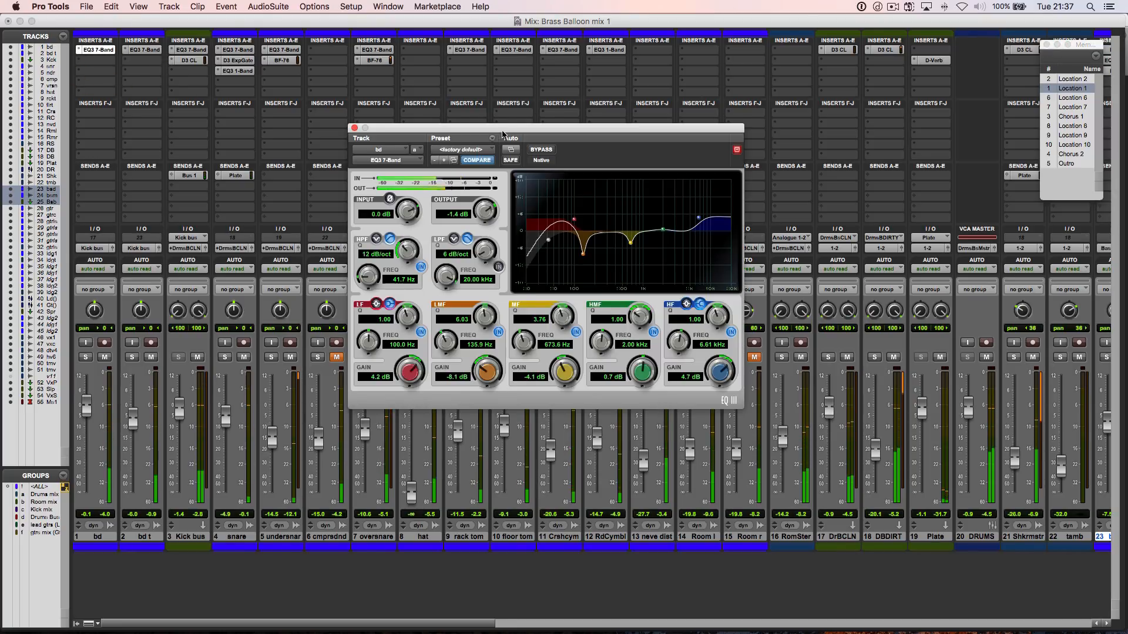
left_click_drag(498, 129, 506, 126)
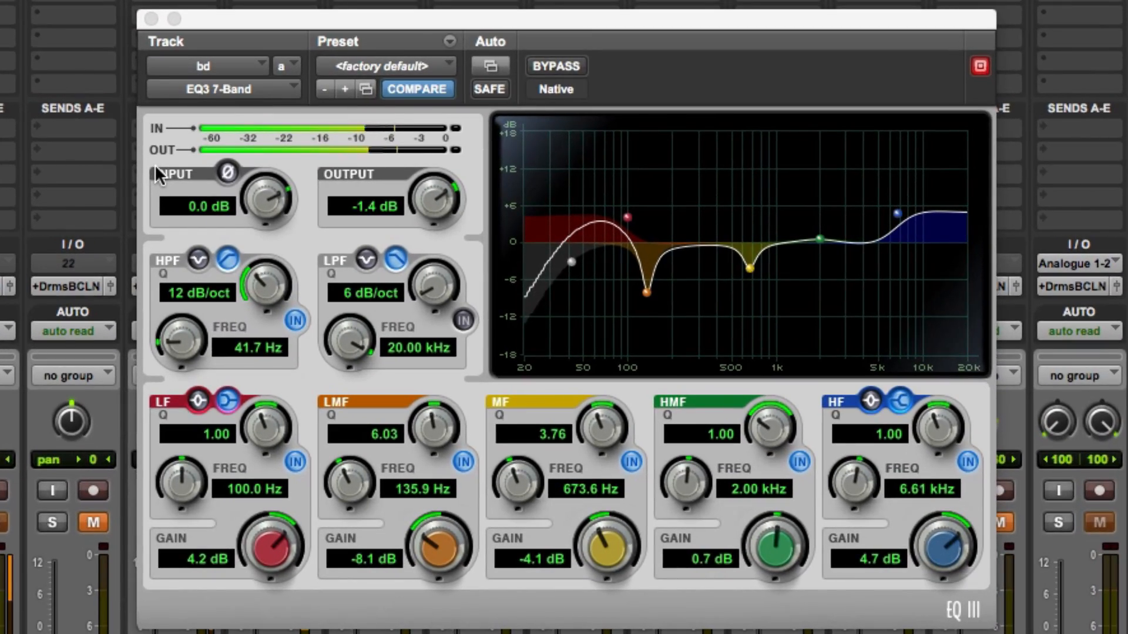
left_click(576, 66)
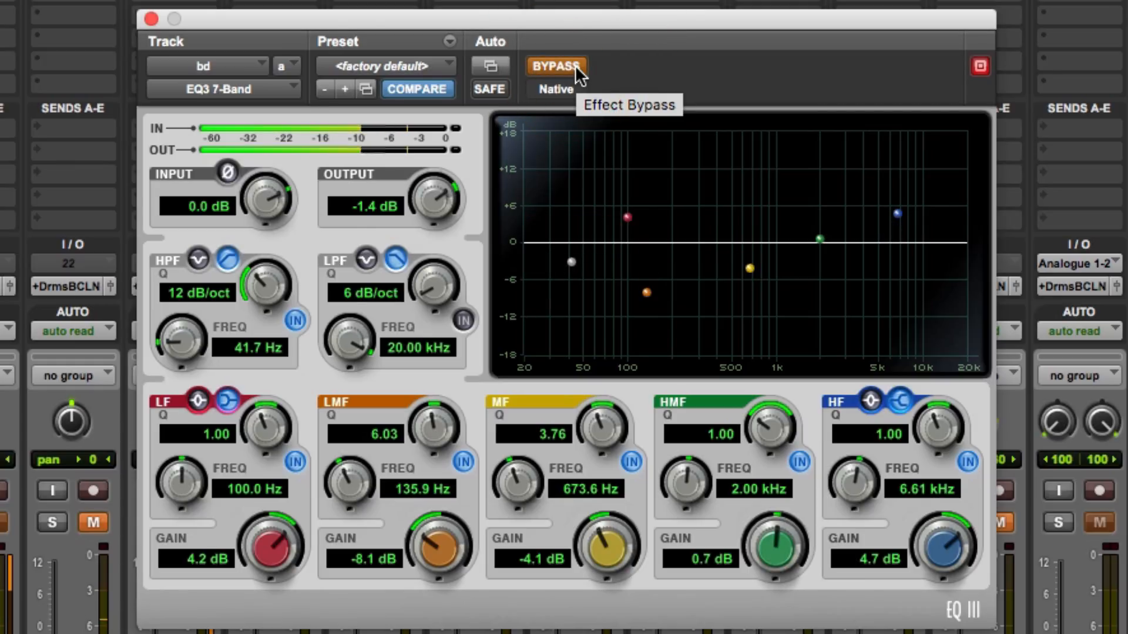
left_click(576, 65)
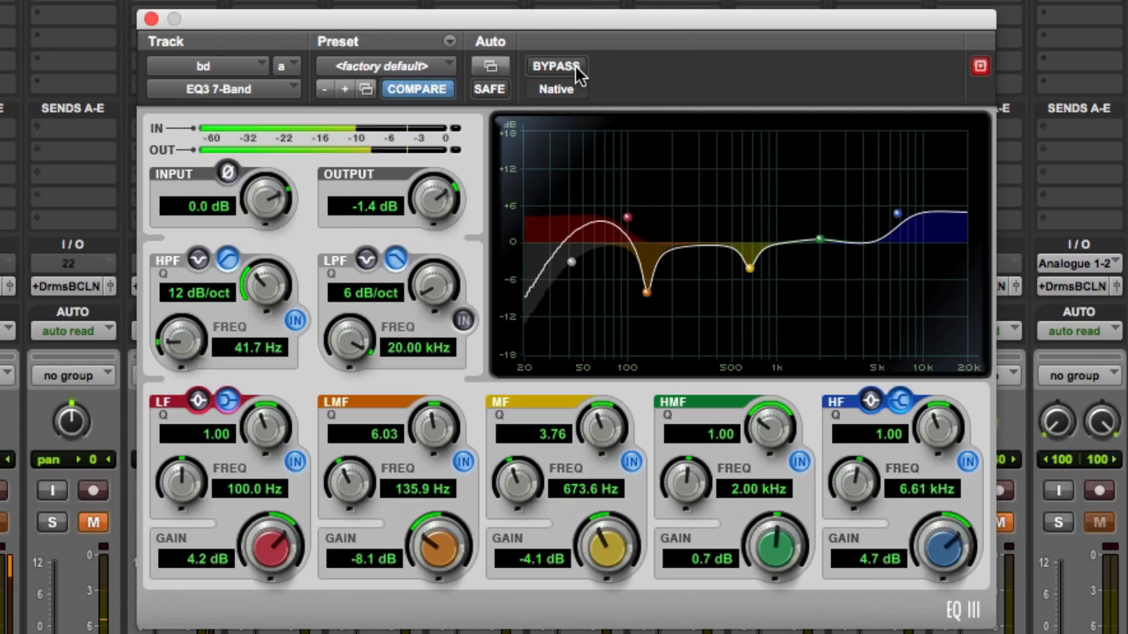
left_click(575, 66)
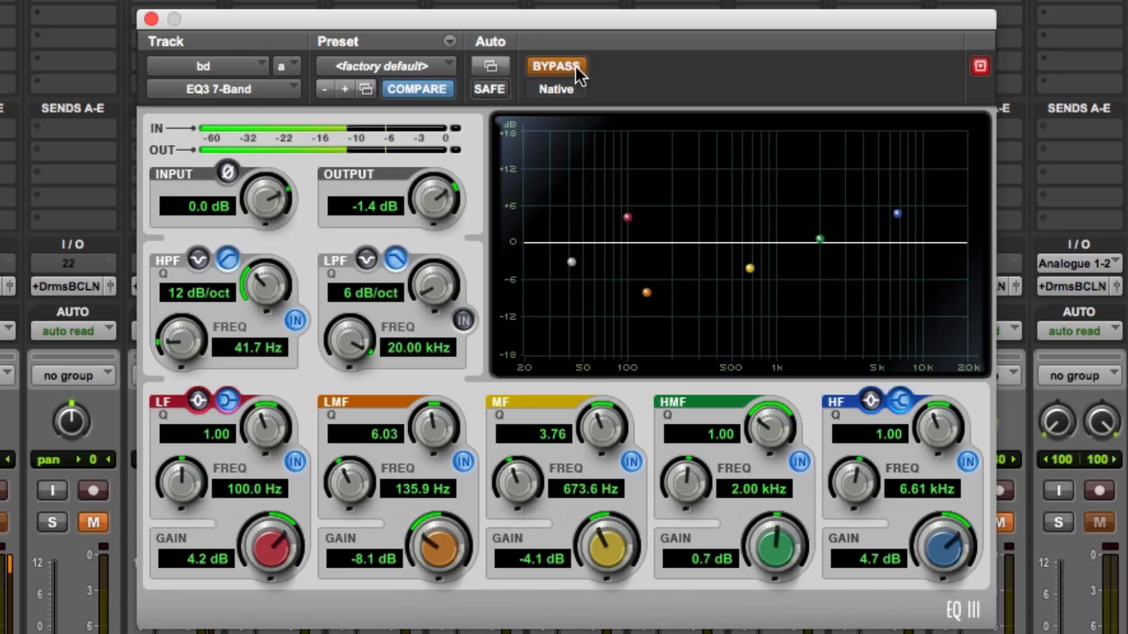
left_click(575, 65)
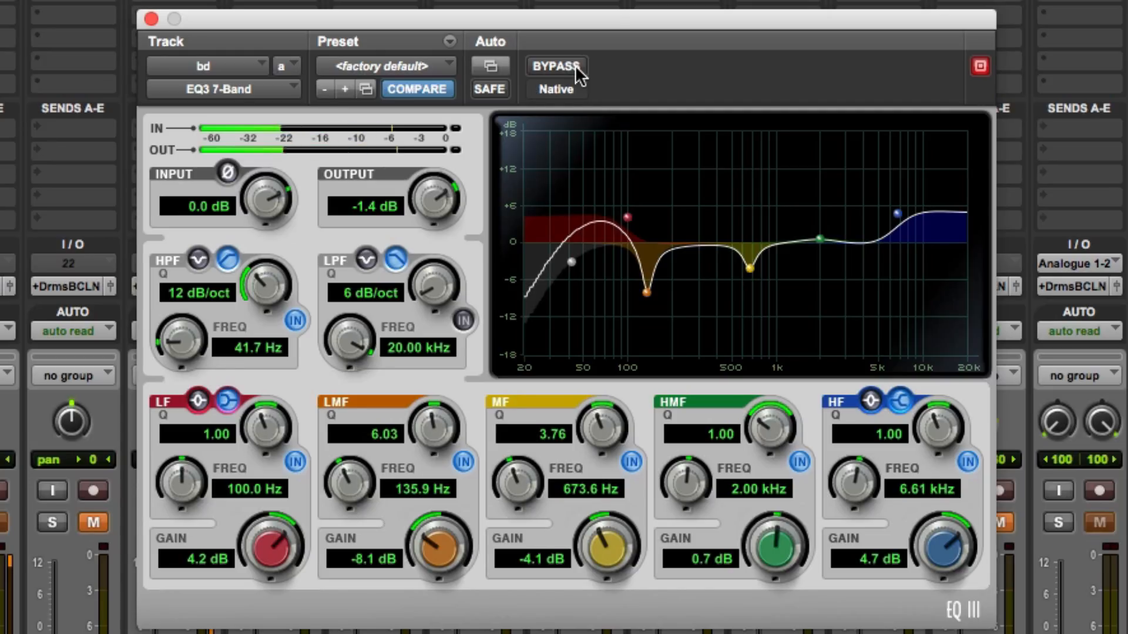
left_click(576, 65)
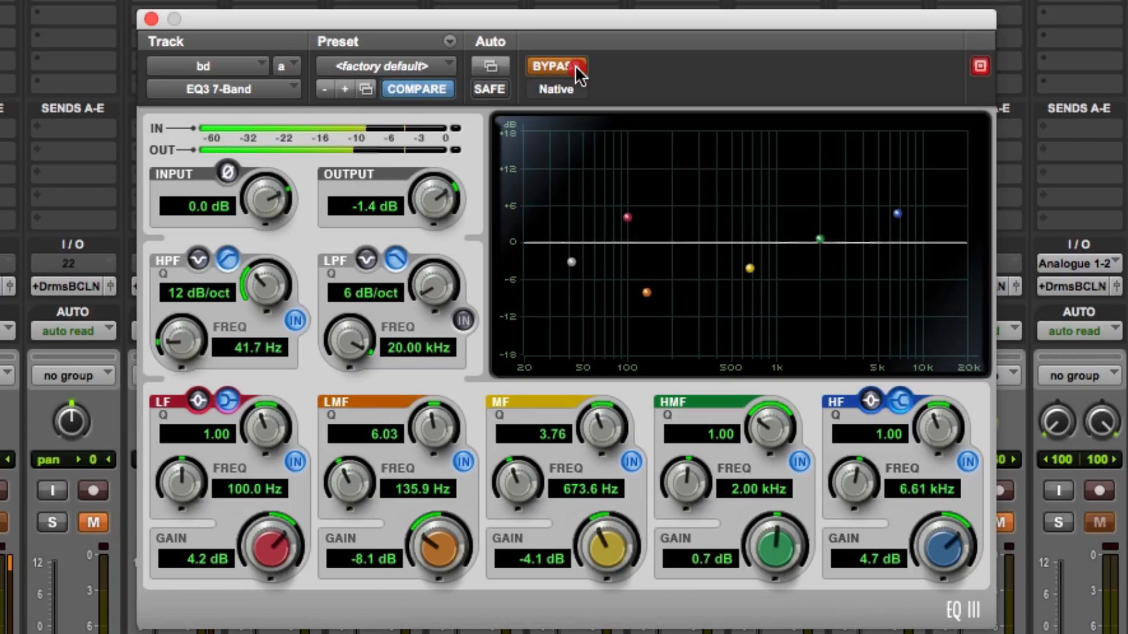
left_click(575, 65)
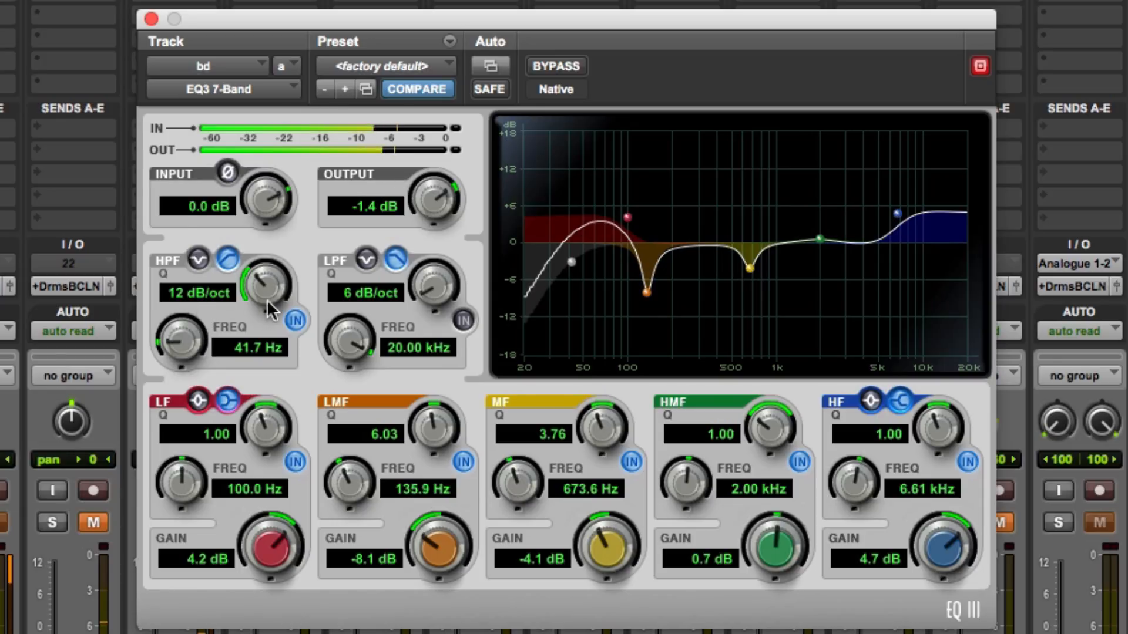
- Compare the bass drum with the EQ's LMF cut switched out and in, check the MF cut, and close the EQ
mouse_move(262, 290)
left_mouse_down()
mouse_move(256, 389)
mouse_move(263, 308)
left_mouse_up()
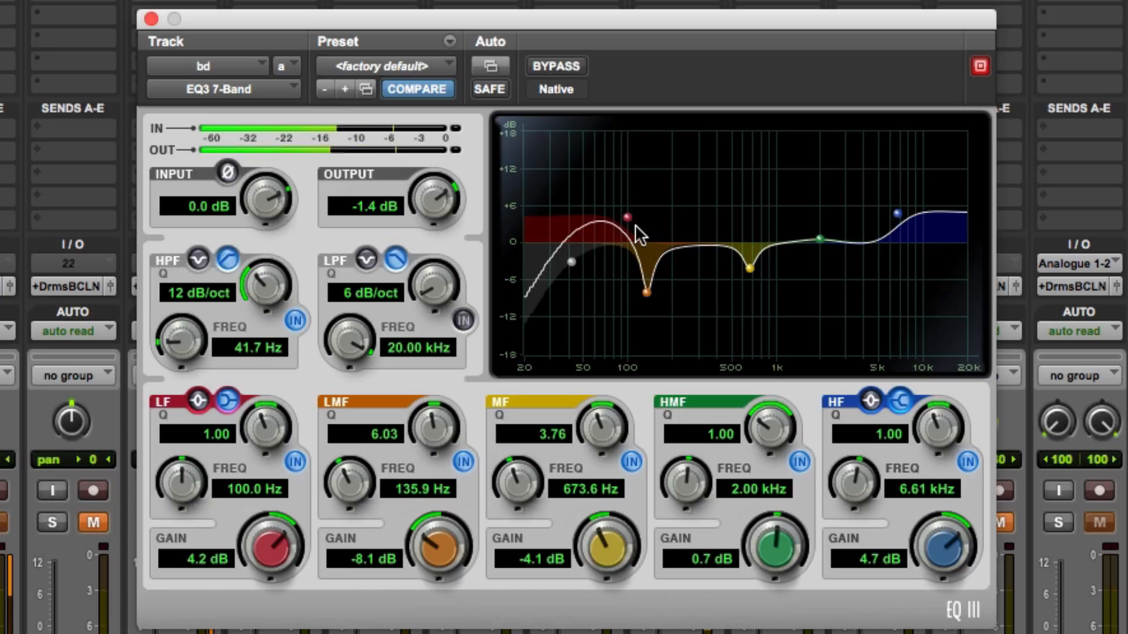
left_click(647, 294)
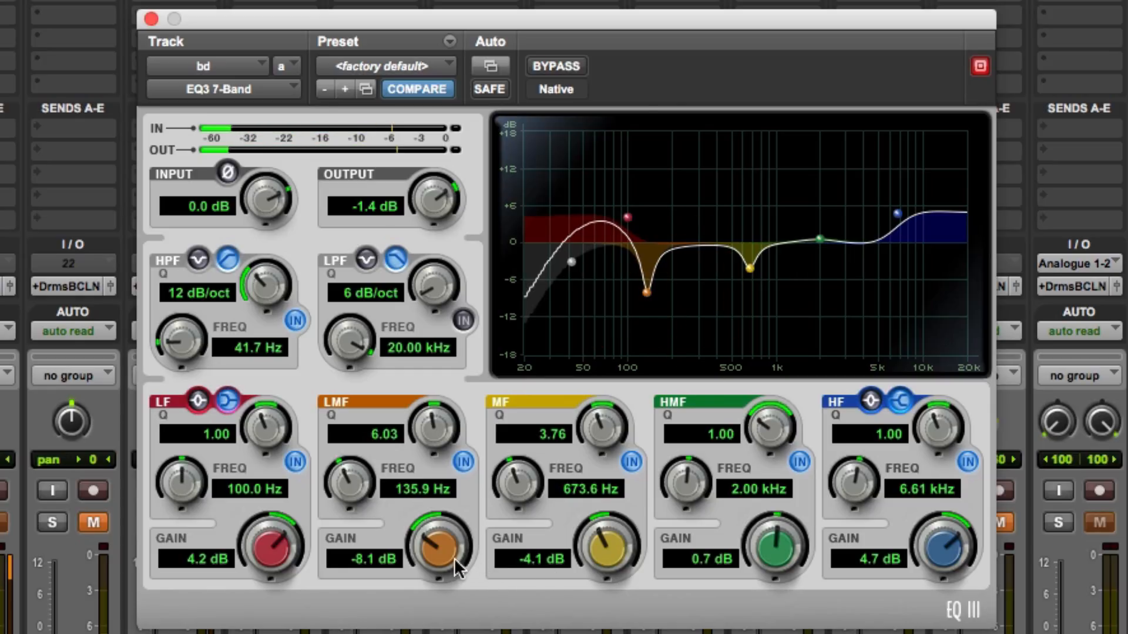
left_click(460, 460)
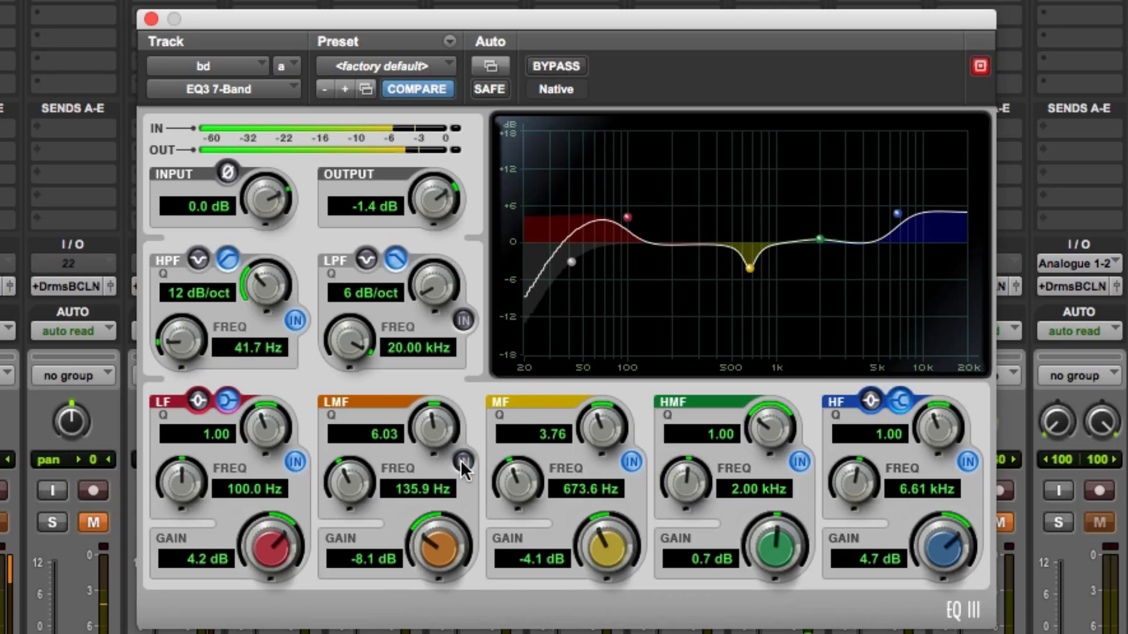
left_click(463, 461)
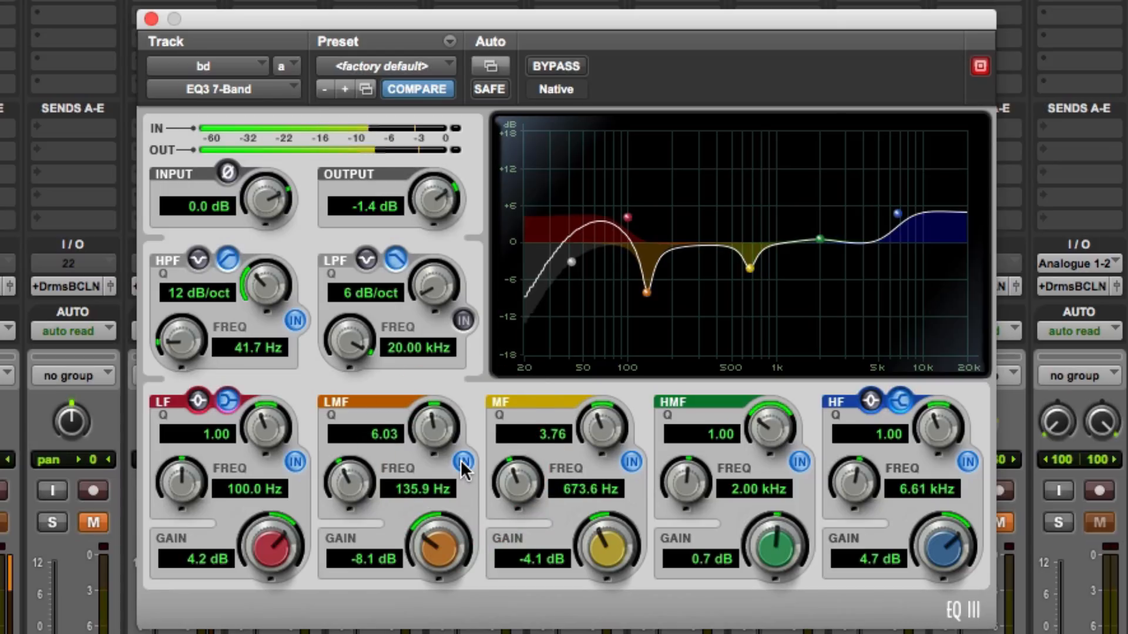
left_click(460, 460)
left_click(461, 460)
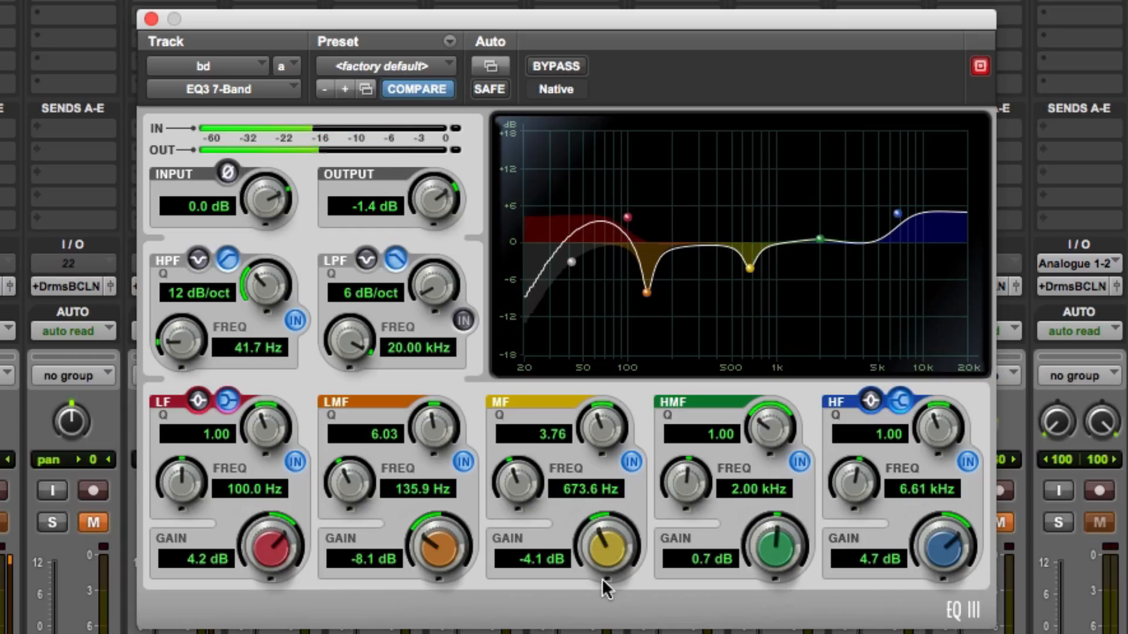
left_click(606, 557)
mouse_move(605, 557)
left_mouse_down()
mouse_move(594, 349)
mouse_move(599, 633)
mouse_move(599, 593)
left_mouse_up()
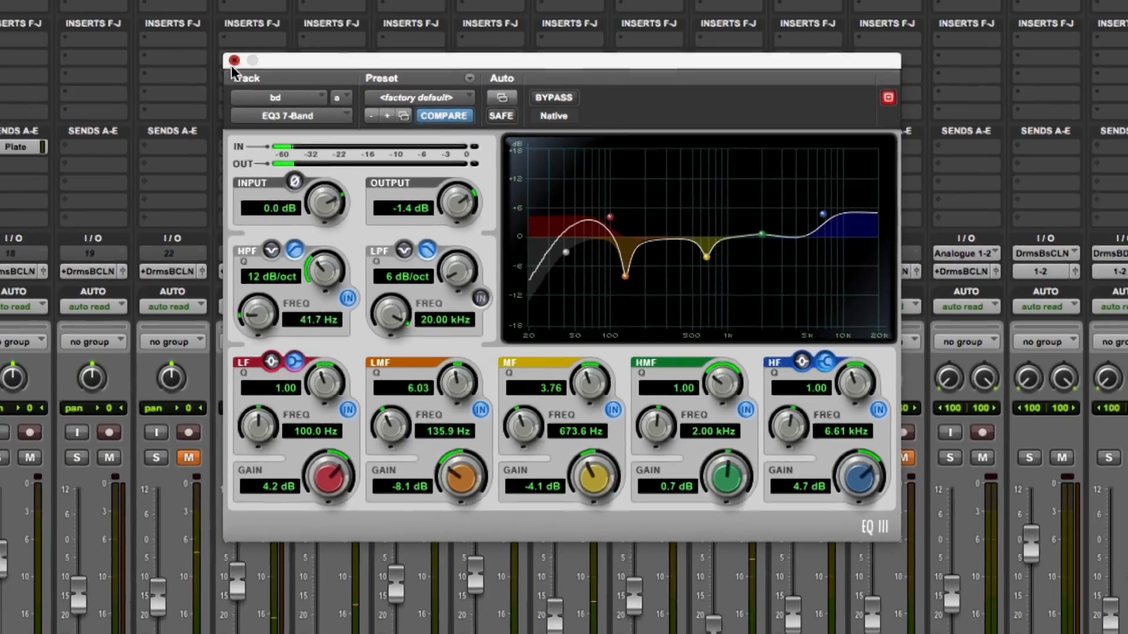
left_click(234, 60)
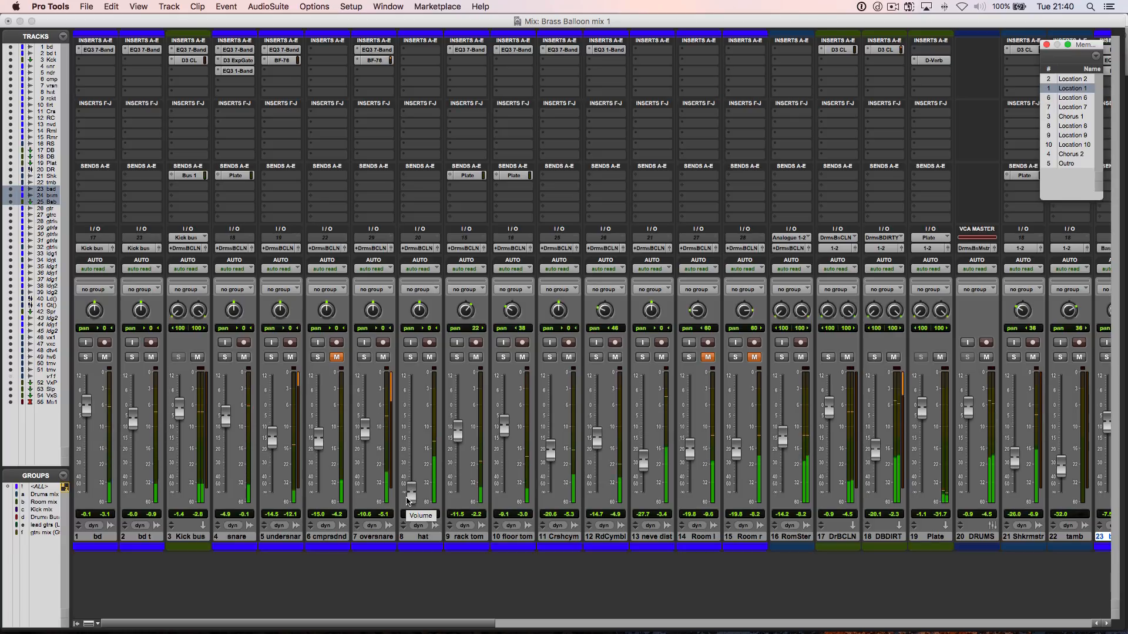
- Audition the hat in solo with its fader at about -6.2 dB, and lower the unsoloed track to about -17.9 dB
left_click(410, 357)
left_click_drag(410, 493, 413, 421)
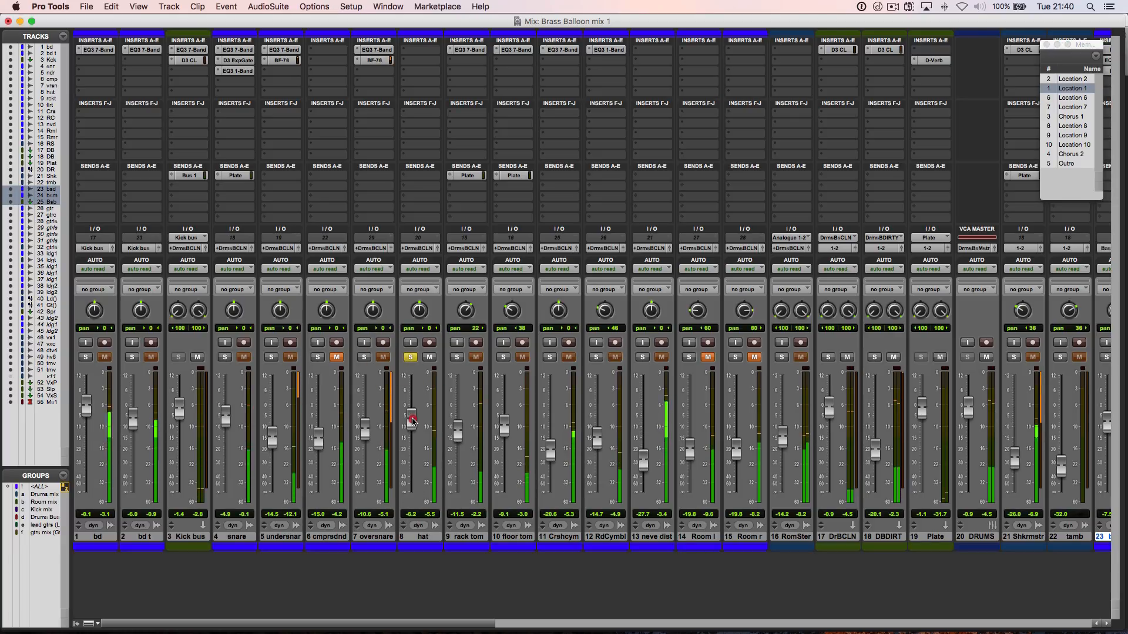
left_click(410, 357)
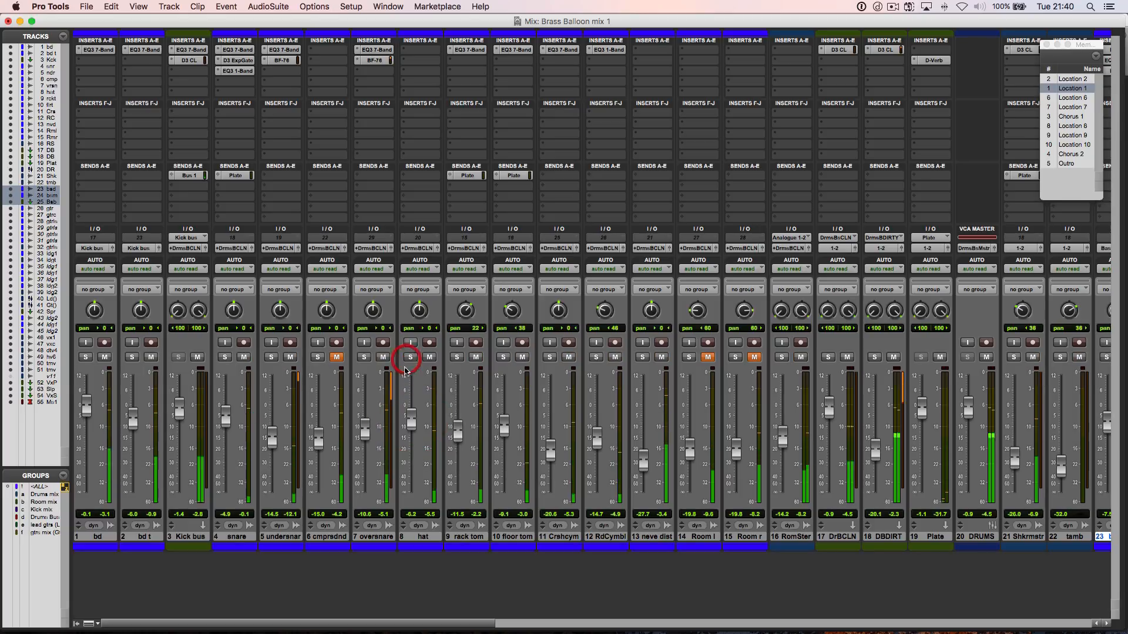
left_click_drag(411, 421, 411, 444)
- Insert a mono EQ3 1-Band on the soloed hat track, set its type to High-Pass, and take the track out of solo
left_click(410, 357)
left_click(420, 50)
mouse_move(449, 79)
mouse_move(508, 78)
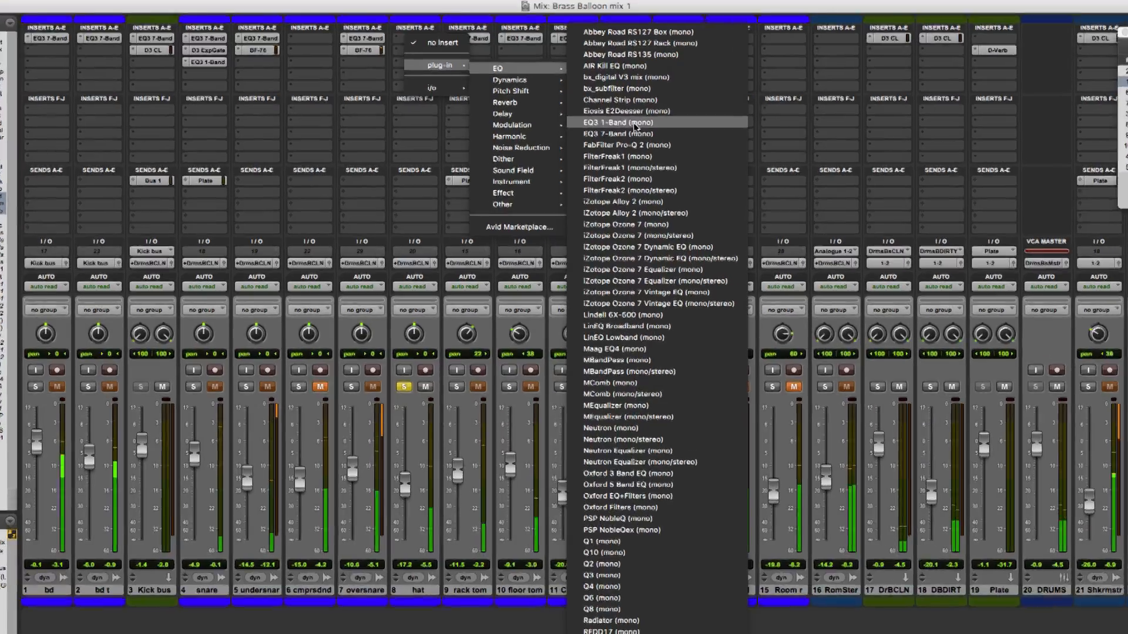
left_click(635, 125)
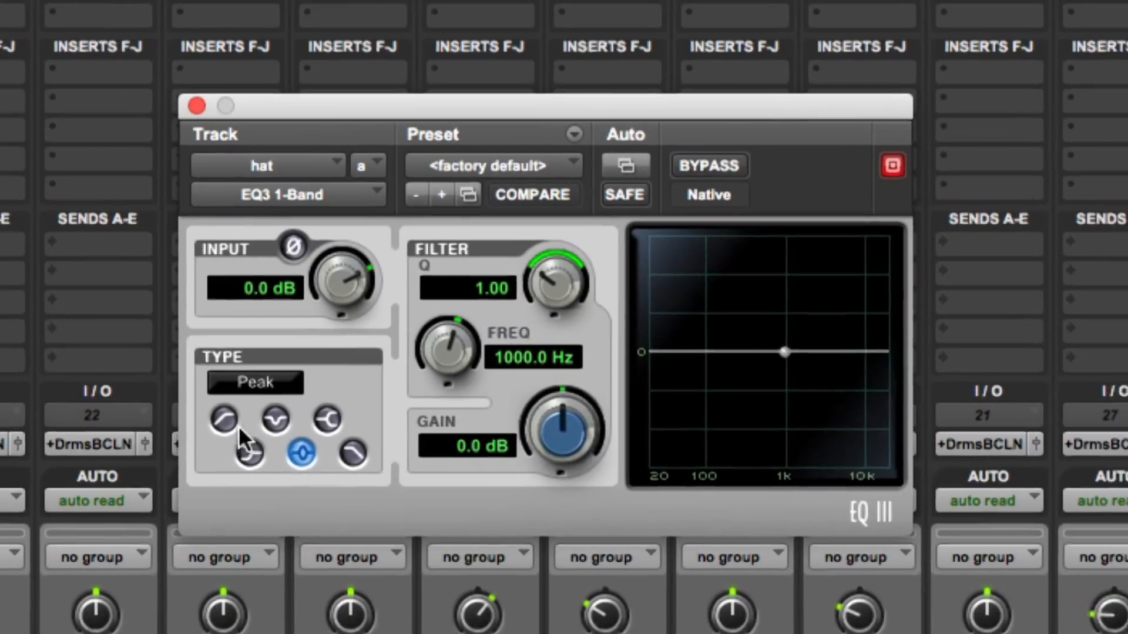
left_click(229, 424)
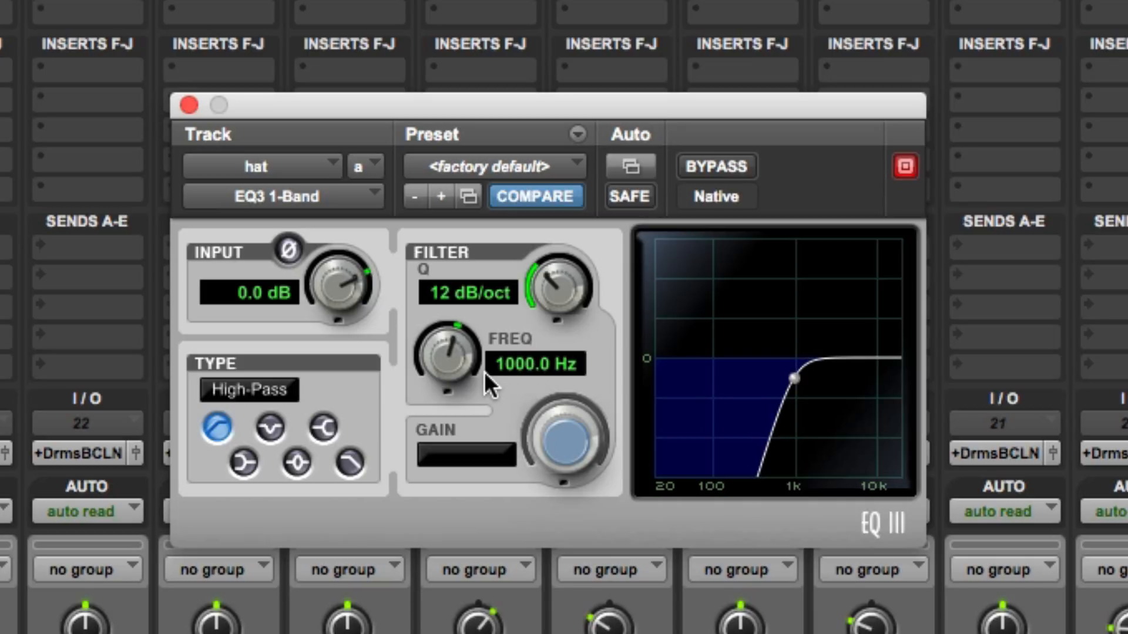
left_click(186, 103)
left_click(364, 562)
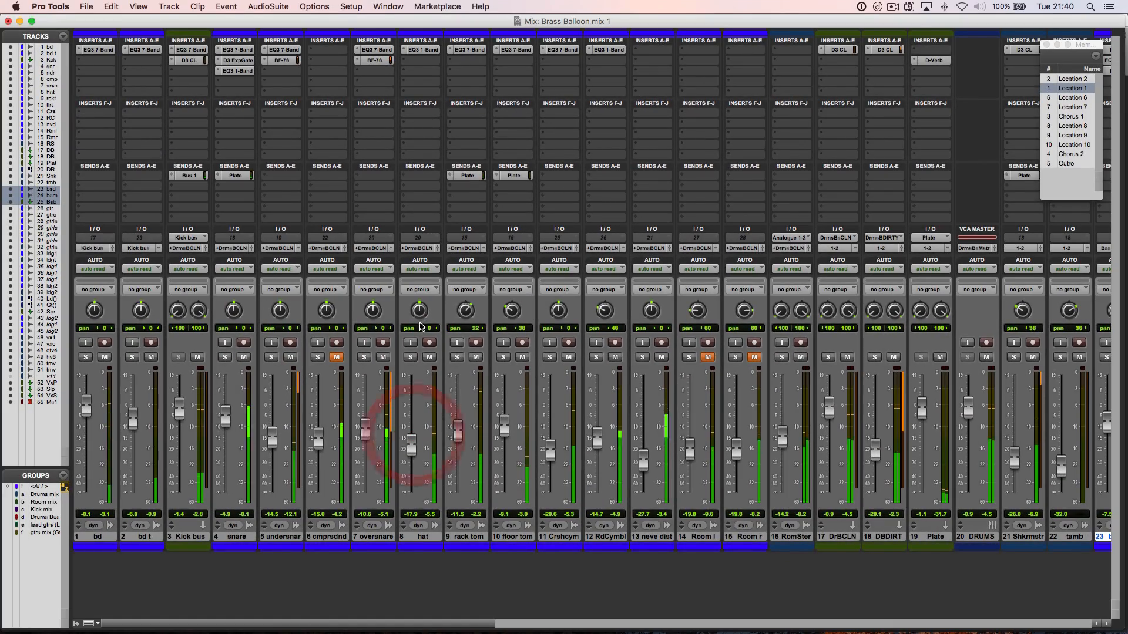
- Pan the hat track about 39 to the right and lower its level to about -31.8 dB
left_click_drag(419, 310, 416, 294)
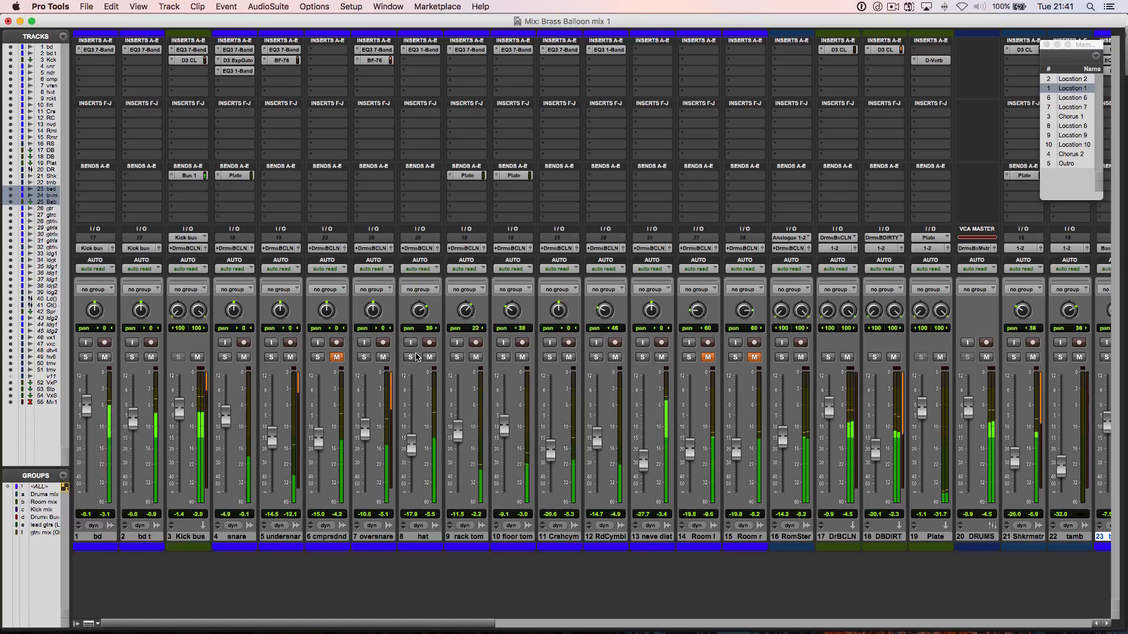
left_click_drag(411, 445, 410, 475)
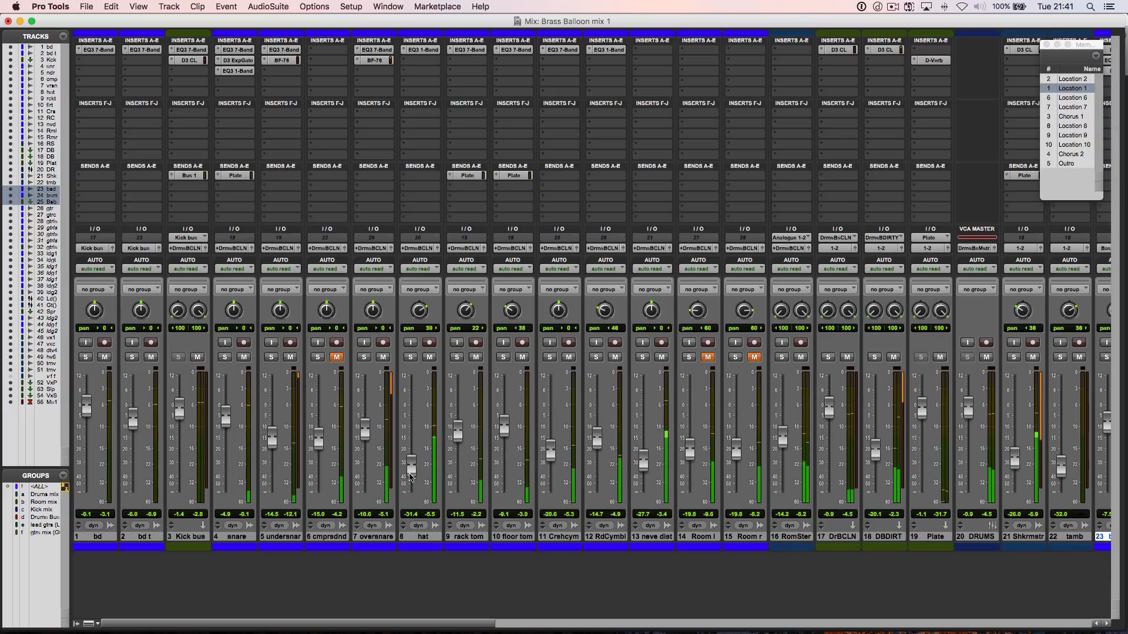
left_click_drag(409, 475, 409, 477)
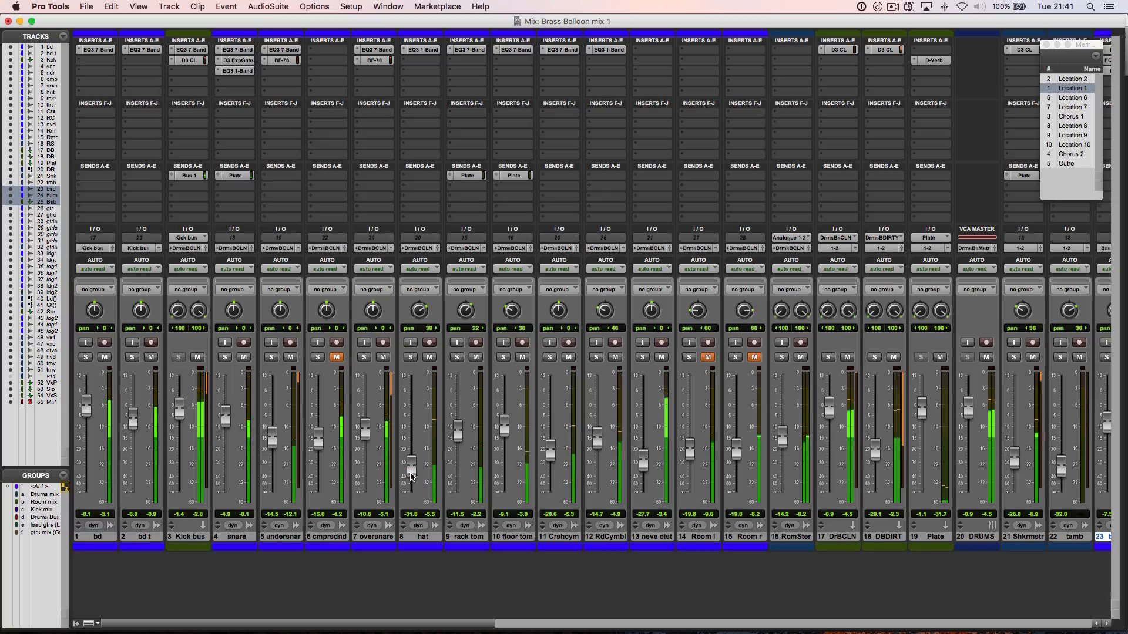
- Open the rack tom's EQ3 7-Band and loop-play the rack and floor tom hit just before Location 9 in the Edit window
left_click(469, 50)
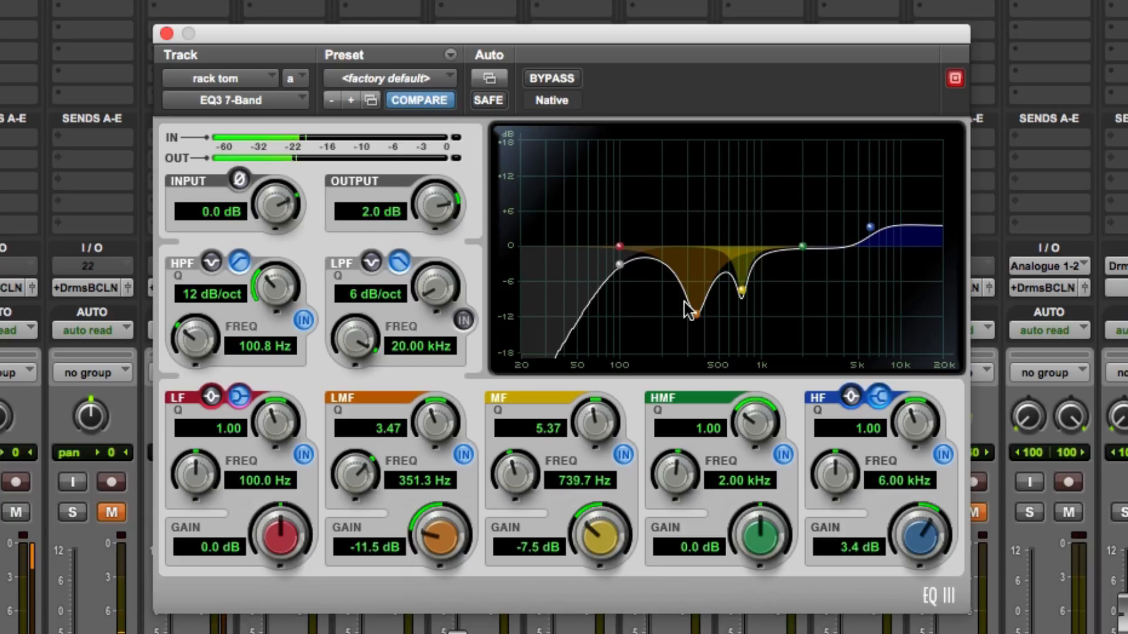
key("super+equal")
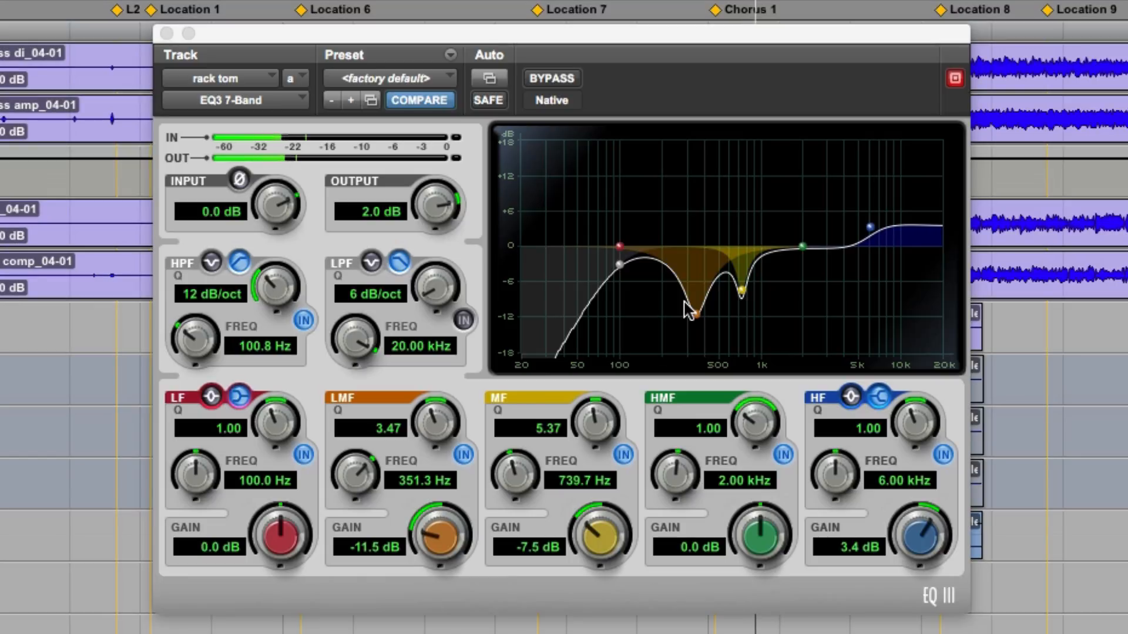
scroll(1033, 400, "up", 10)
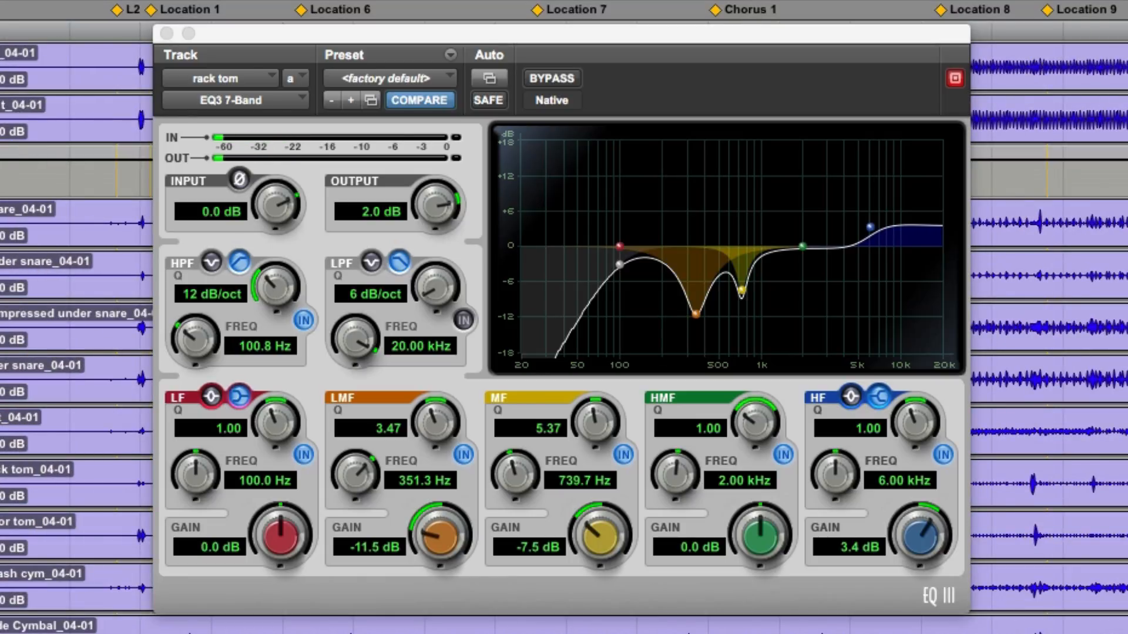
left_click_drag(1028, 480, 1046, 527)
key("space")
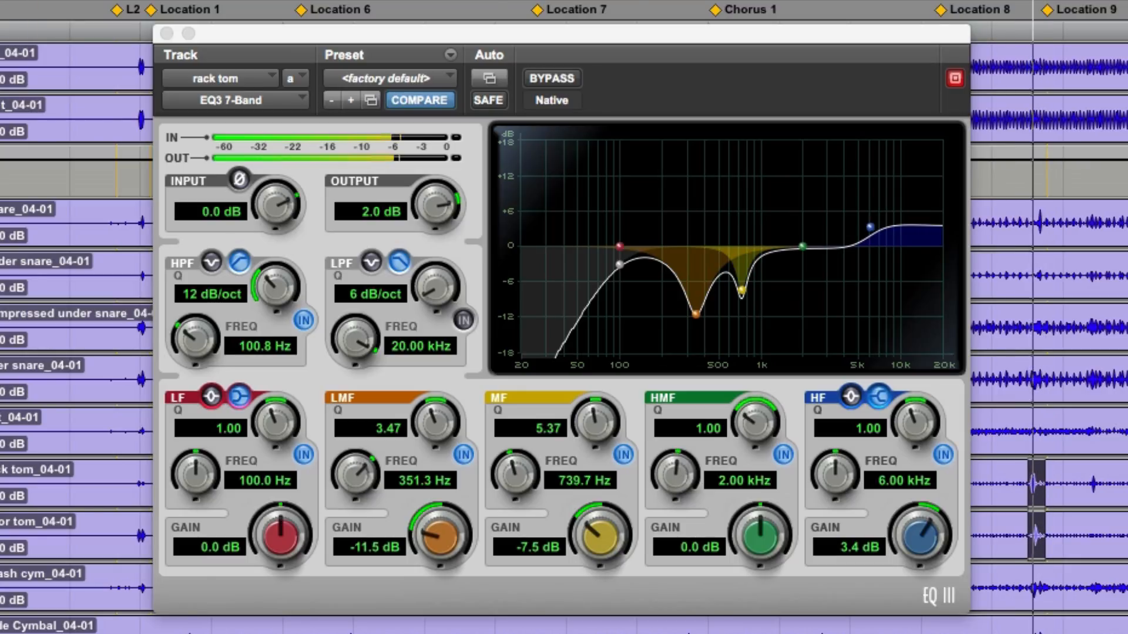
- Compare the looped rack tom hit with its EQ bypassed and active, and close the EQ
left_click(551, 75)
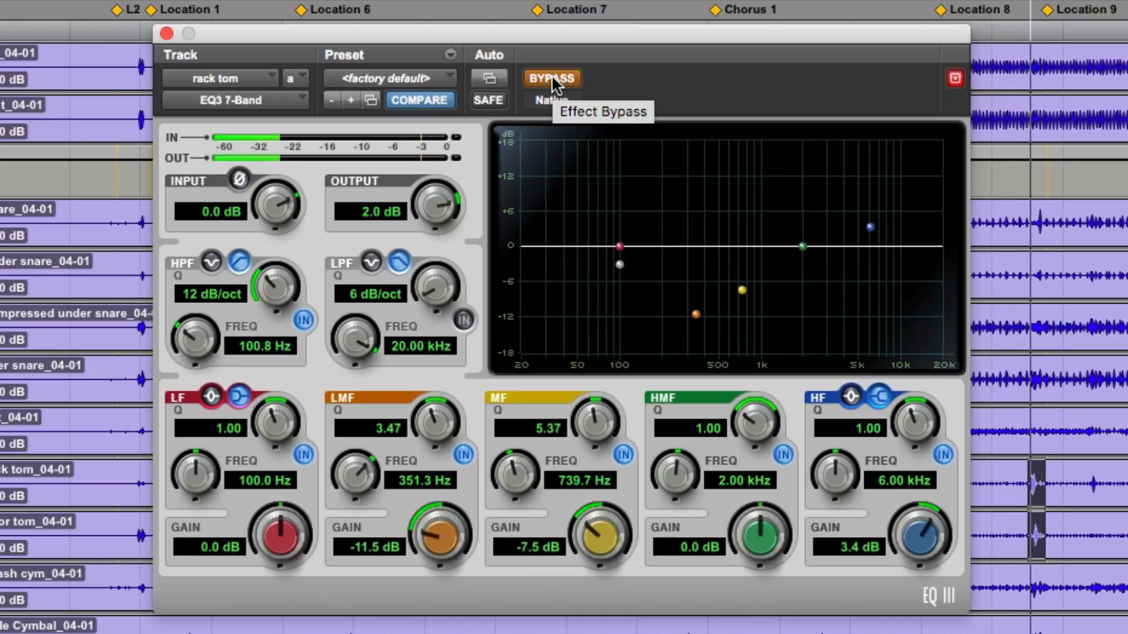
left_click(551, 76)
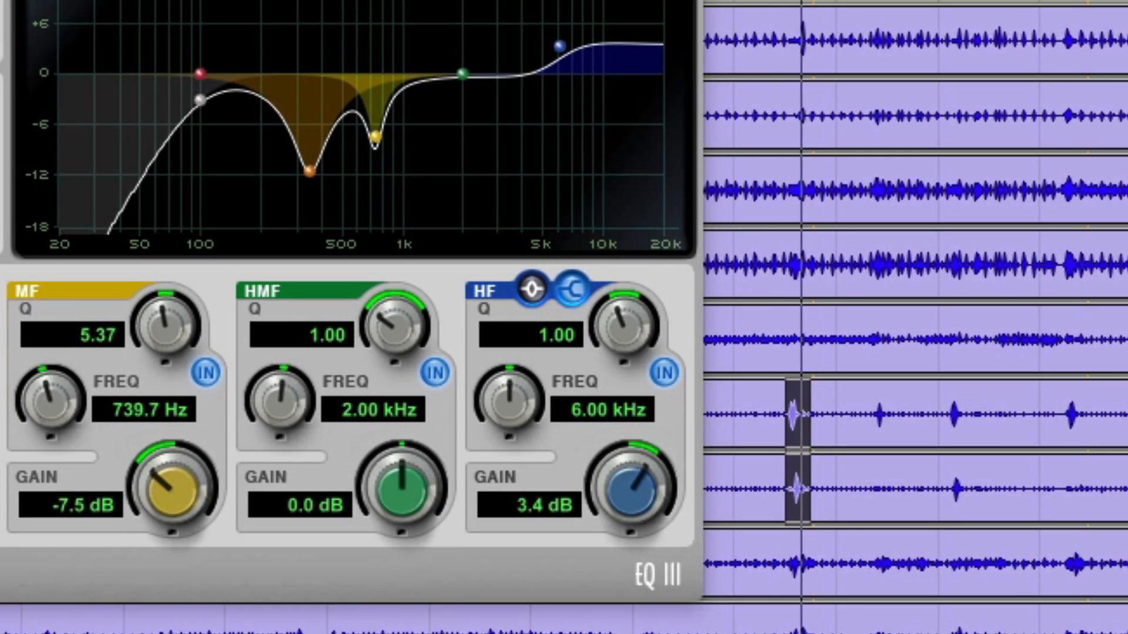
key("super+w")
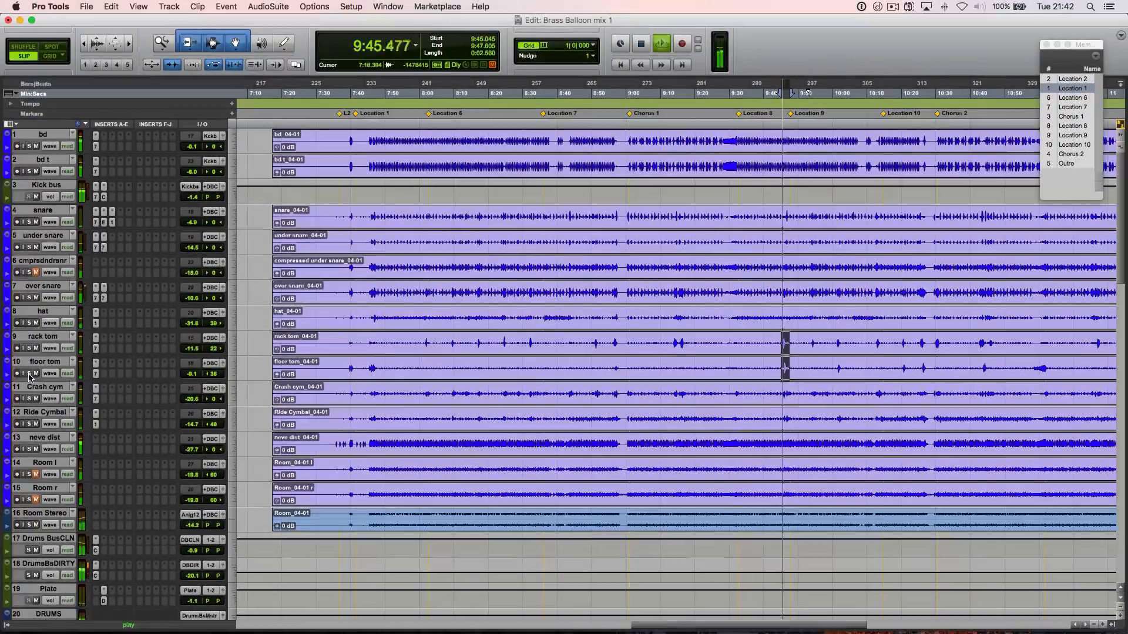
- Stop playback, look over the tracks up to the Outro, and return to the Mix window
key("space")
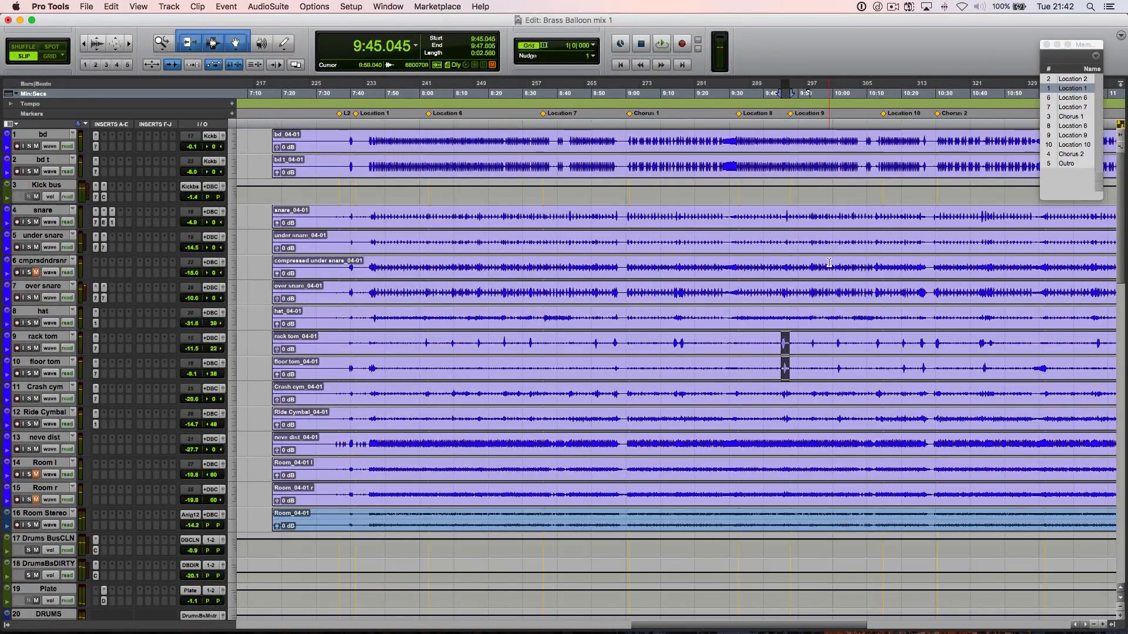
scroll(819, 264, "right", 5)
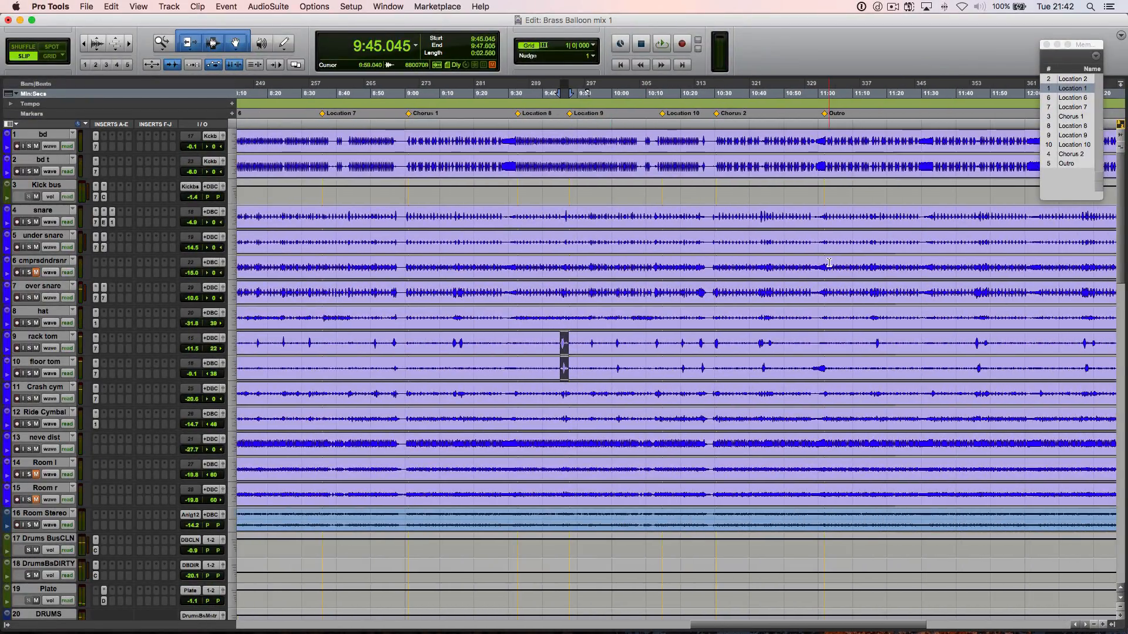
scroll(828, 263, "down", 9)
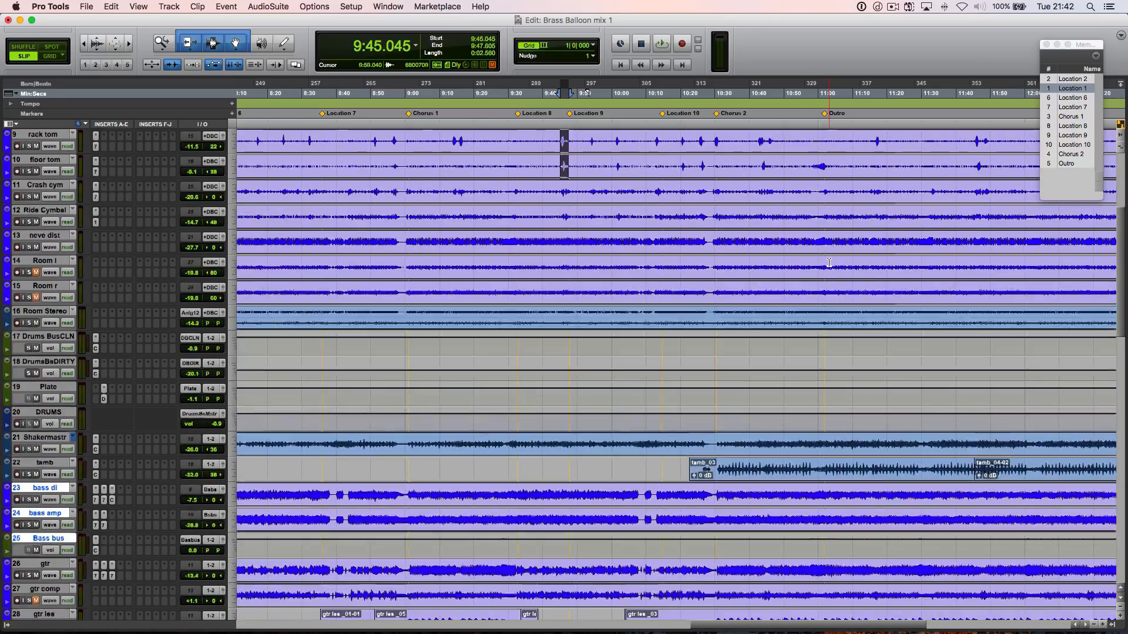
key("super+equal")
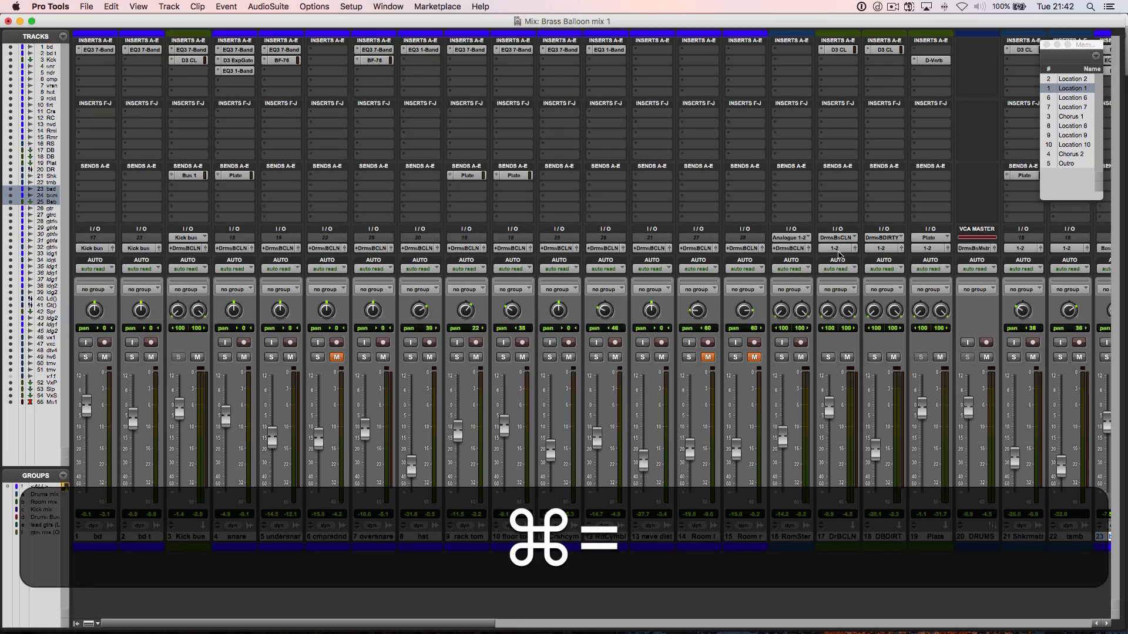
- Open the bass di track's EQ3 7-Band and start playback with the EQ window moved clear of the solo and fader controls
scroll(707, 302, "right", 7)
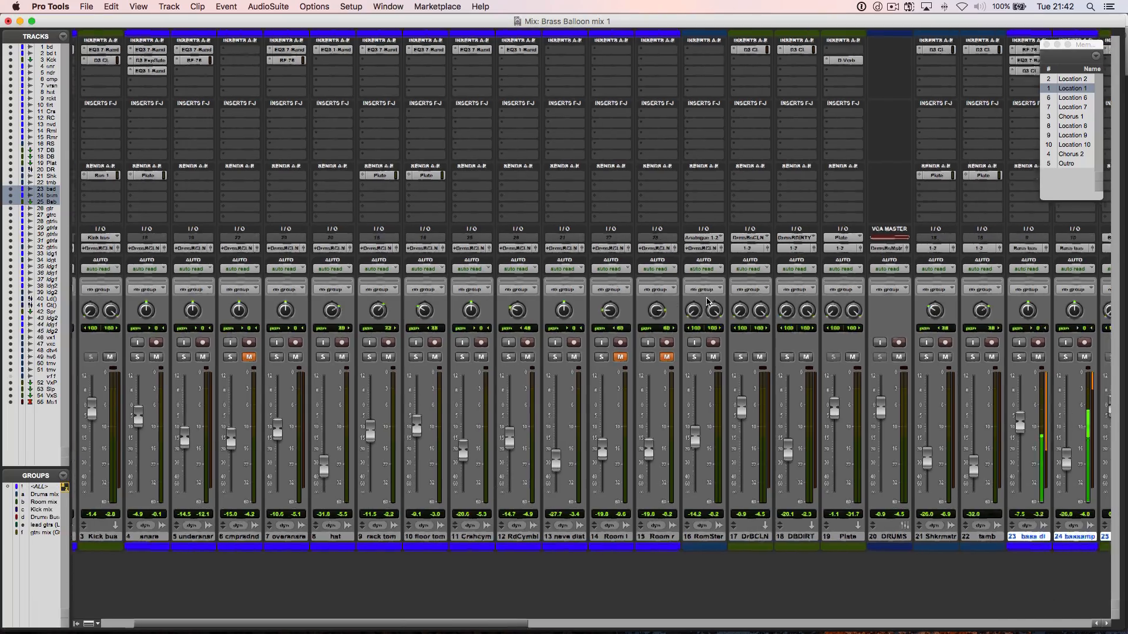
scroll(761, 306, "right", 7)
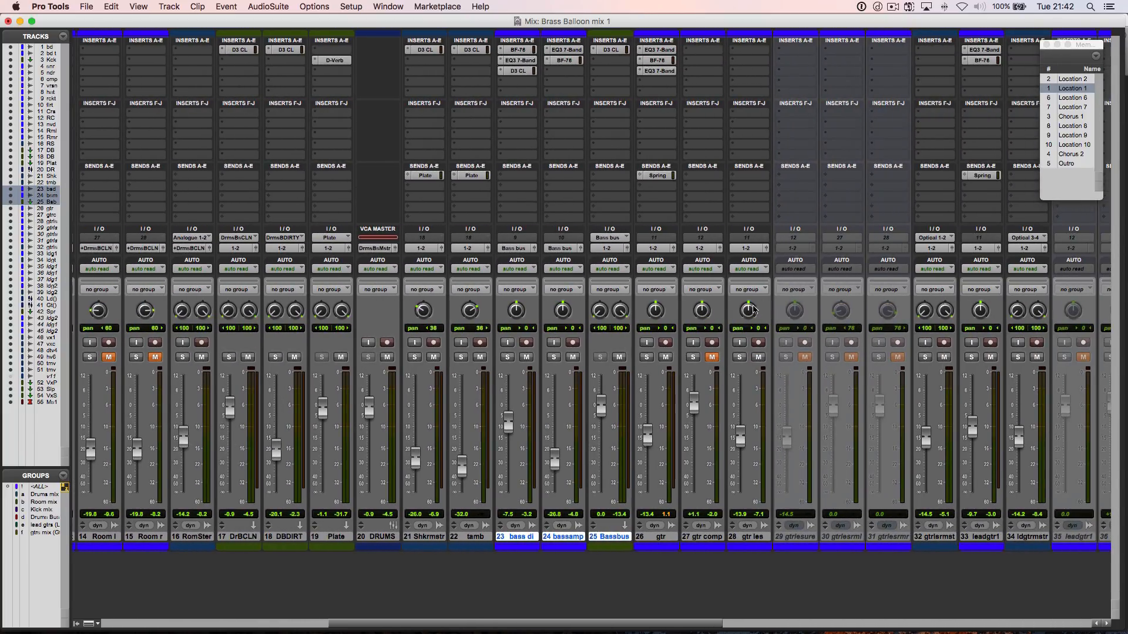
left_click(519, 61)
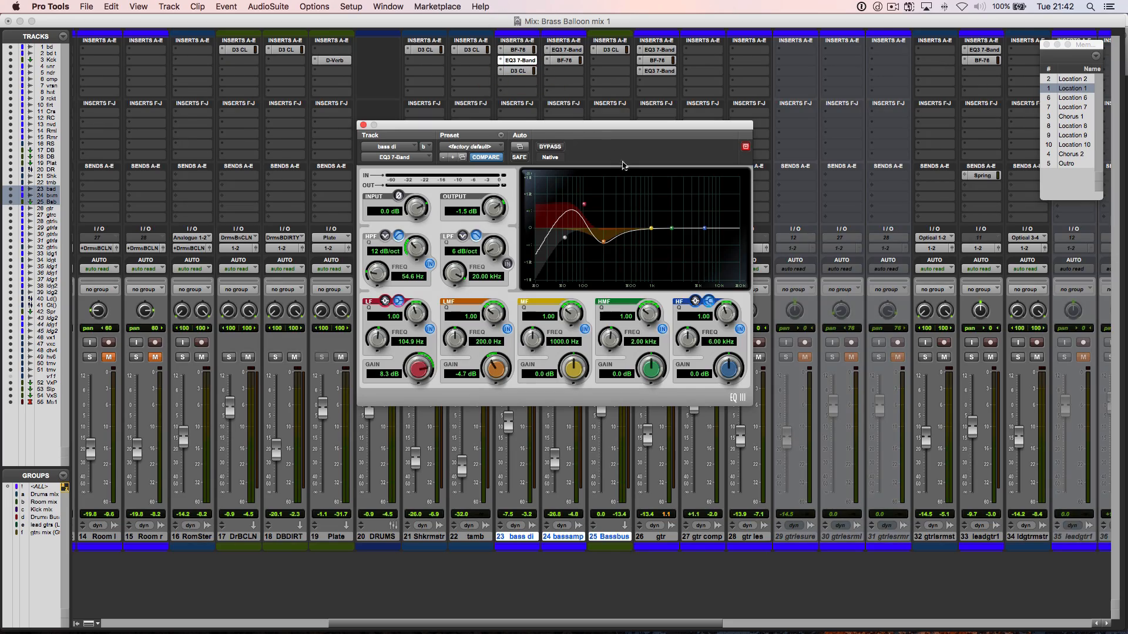
left_click_drag(603, 131, 537, 131)
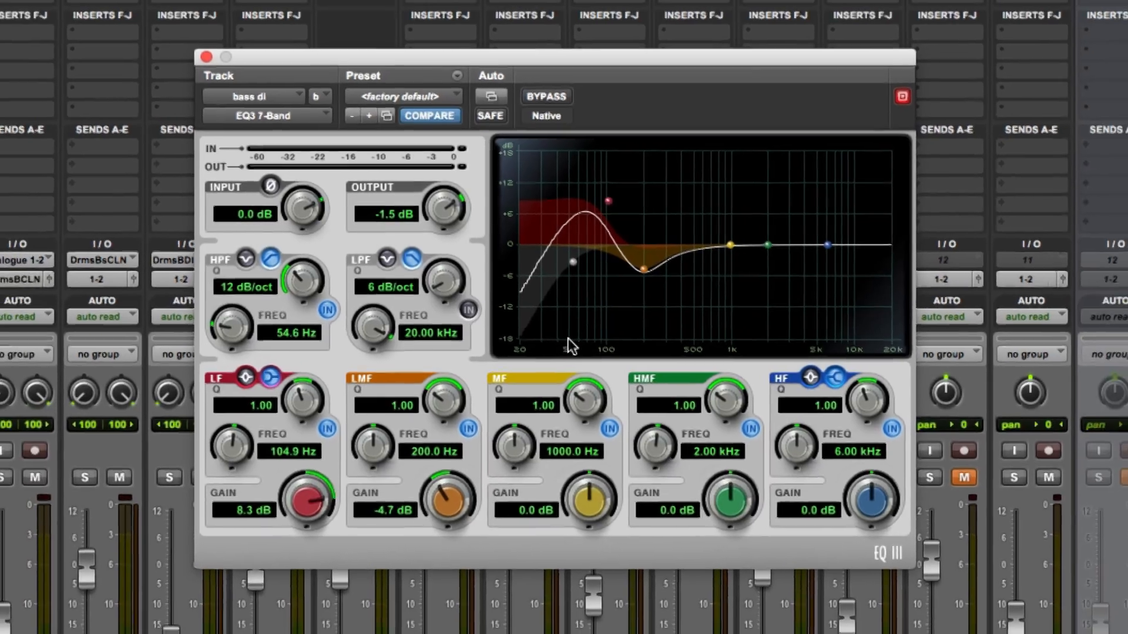
key("space")
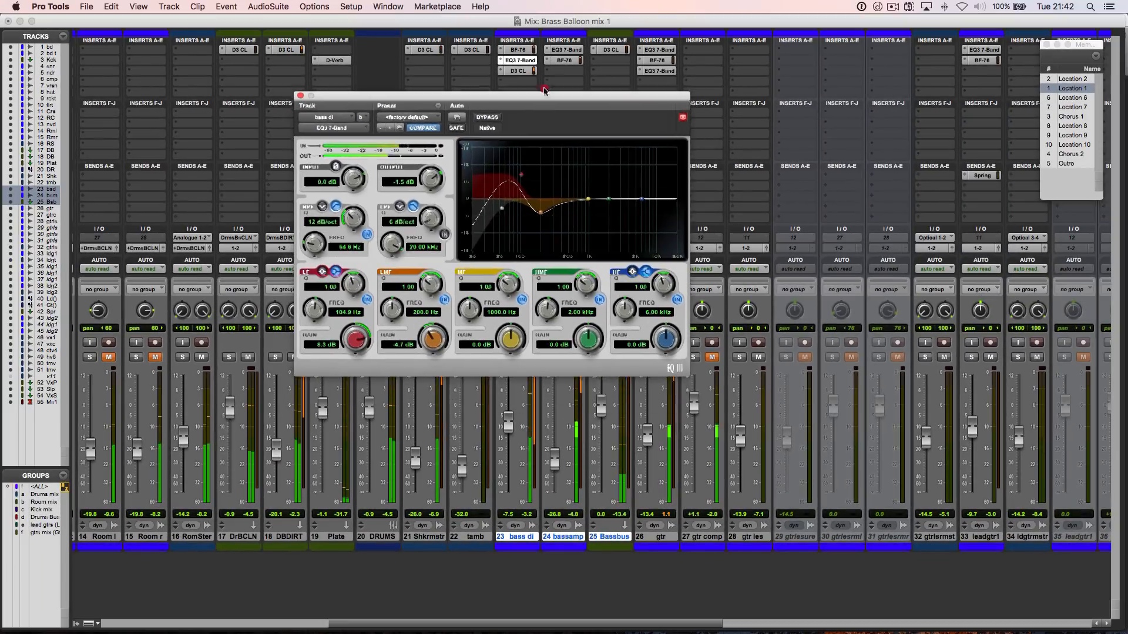
left_click_drag(580, 77, 511, 44)
- Solo the bass di track, compare its EQ bypassed and active, and close the EQ and clear the solo
left_click(507, 357)
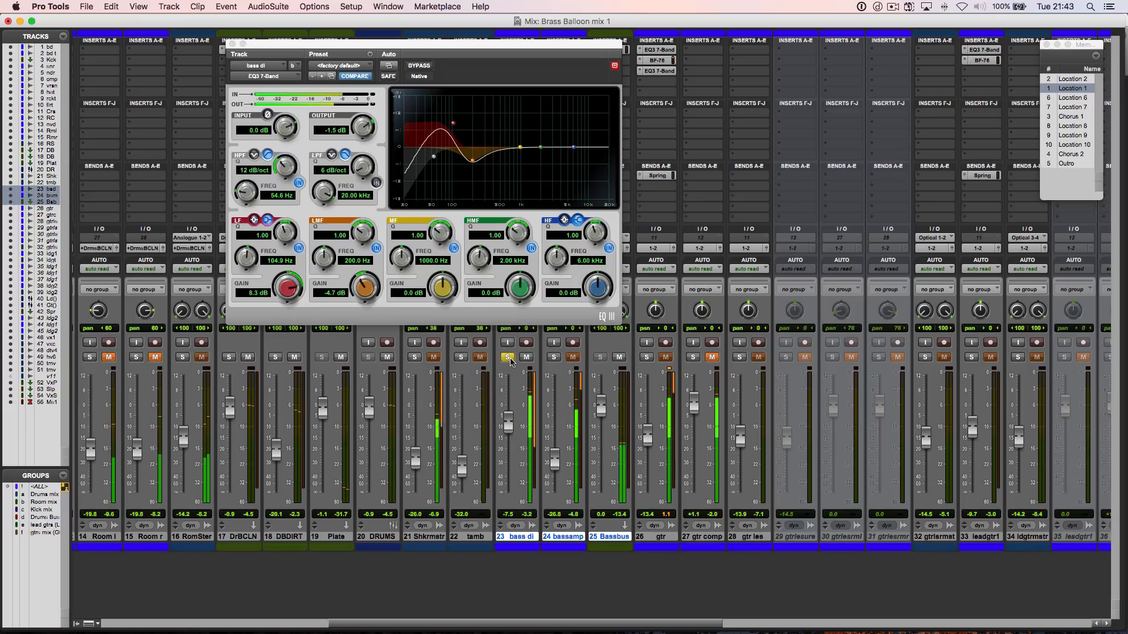
left_click(426, 66)
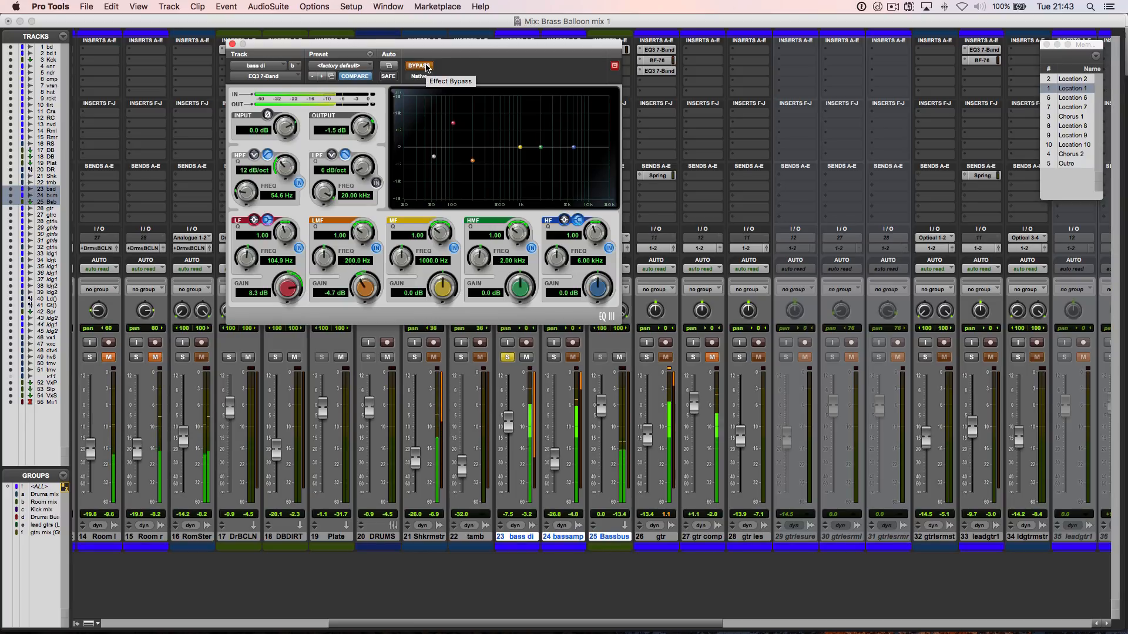
left_click(427, 66)
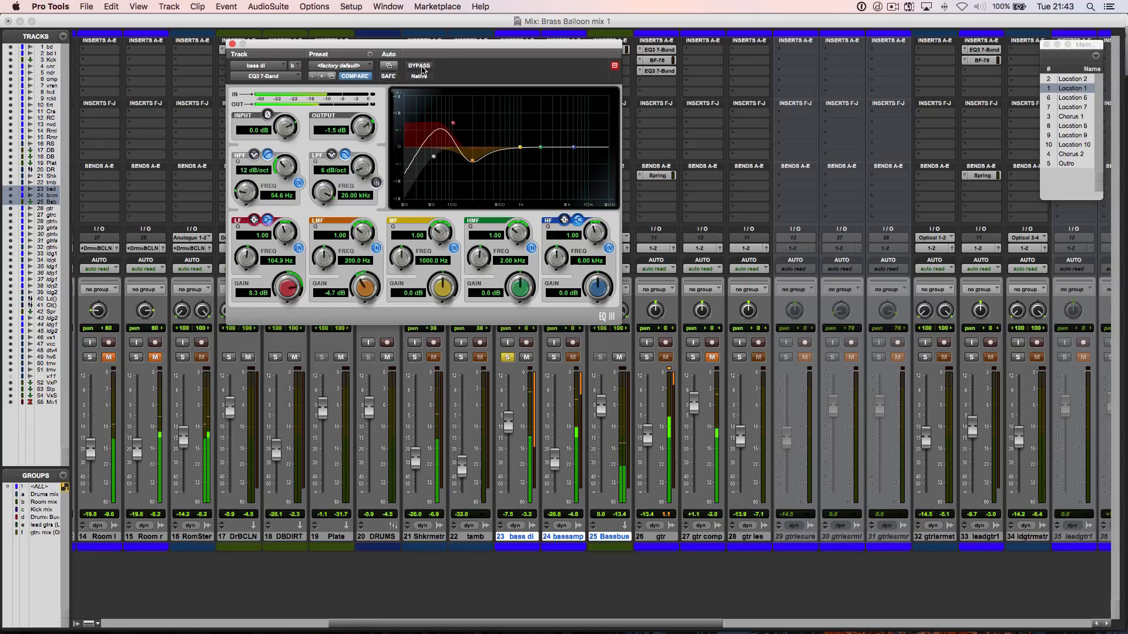
left_click(232, 44)
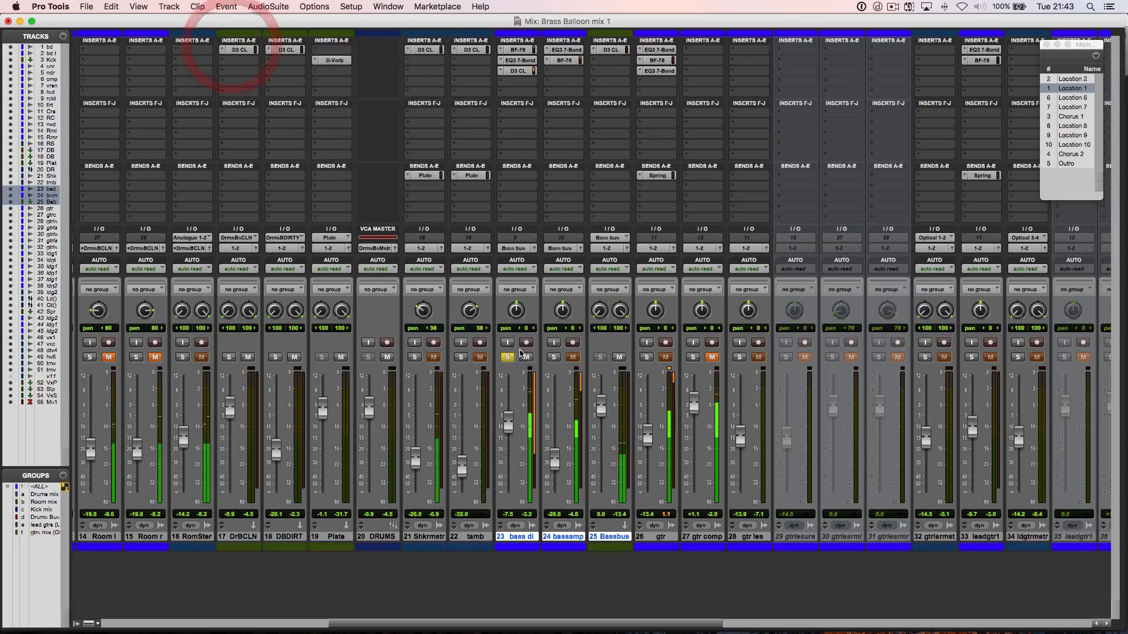
left_click(508, 358)
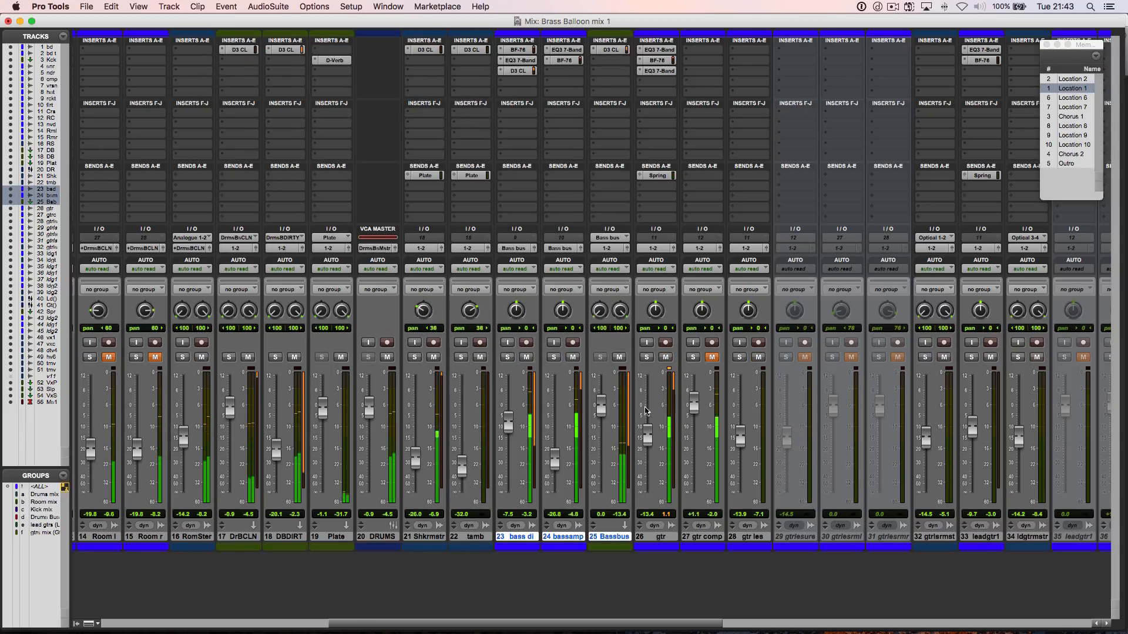
- Start playback just before Location 10 in the Edit window and return to the Mix window
key("cmd+equal")
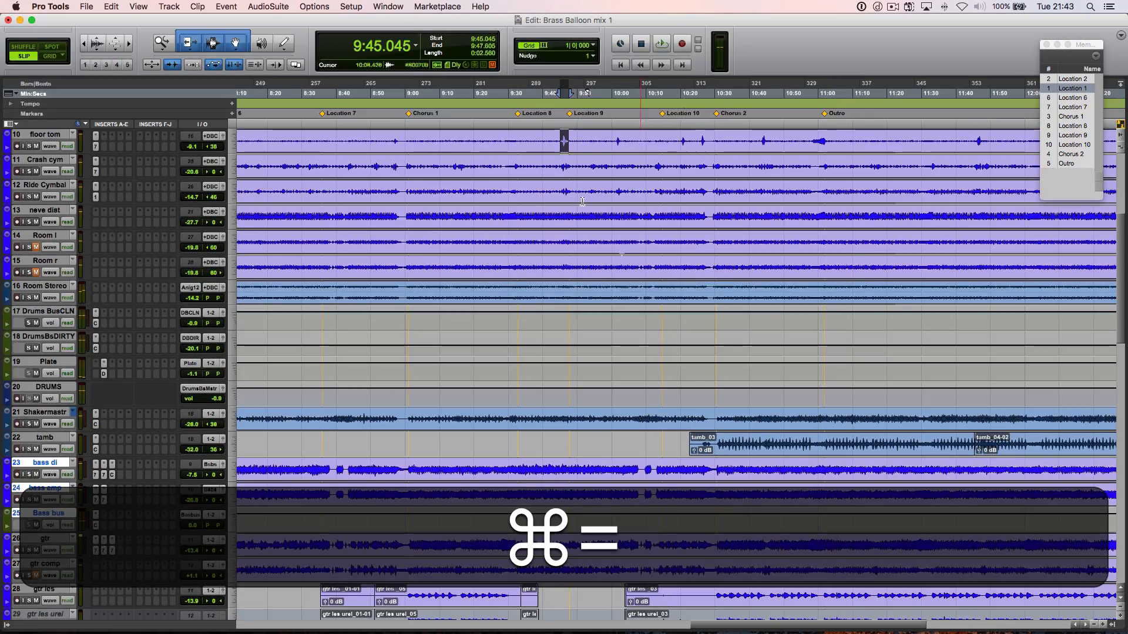
left_click(662, 135)
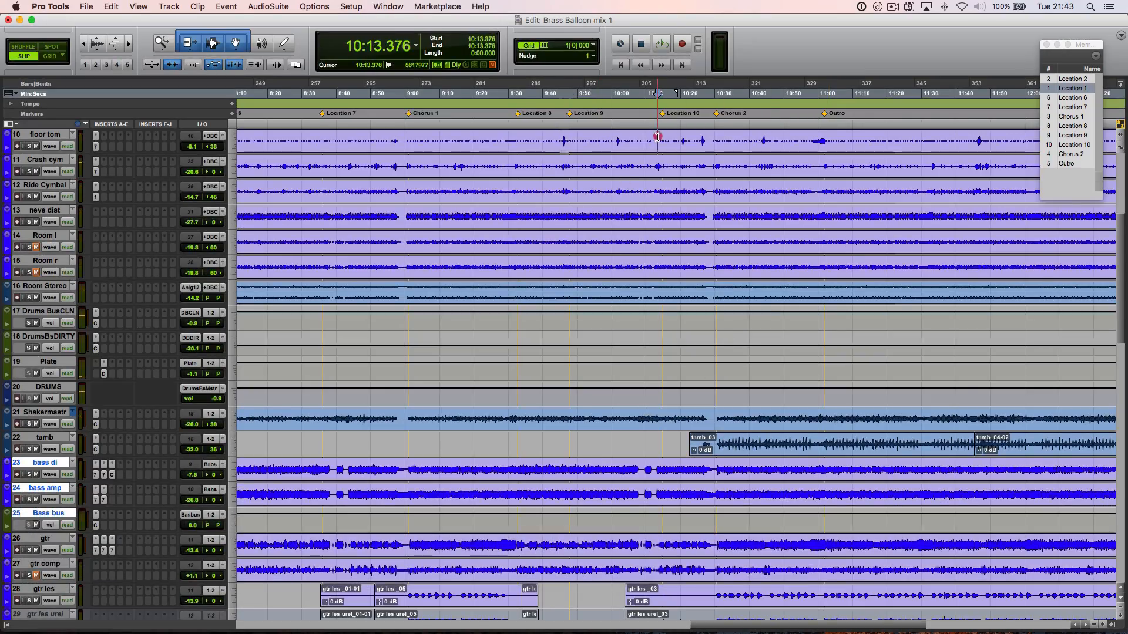
key("space")
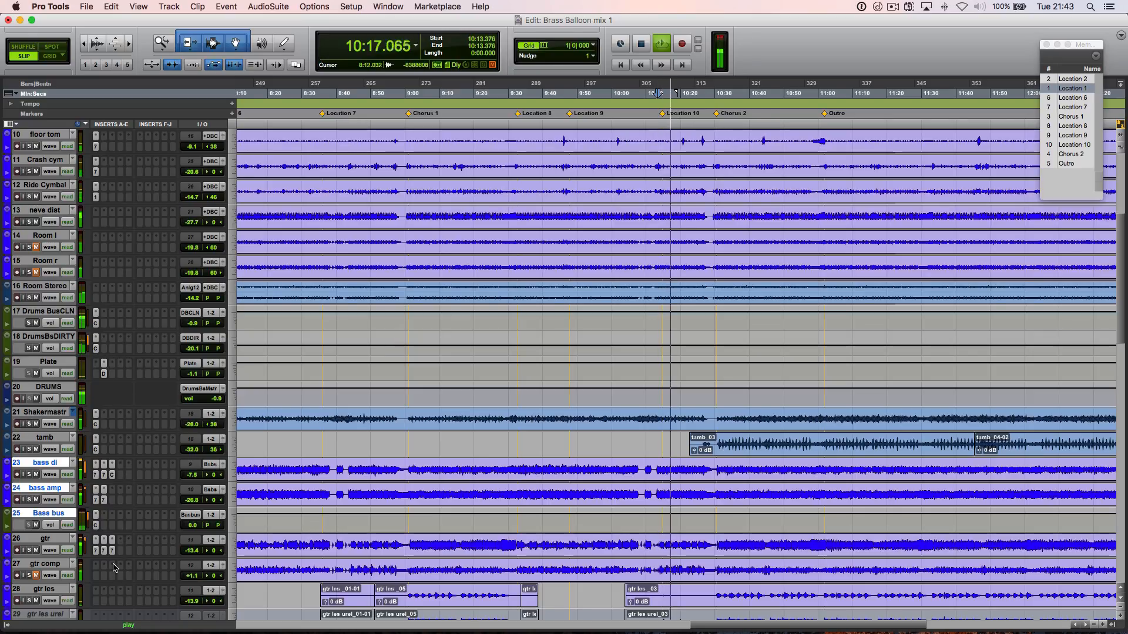
key("super+equal")
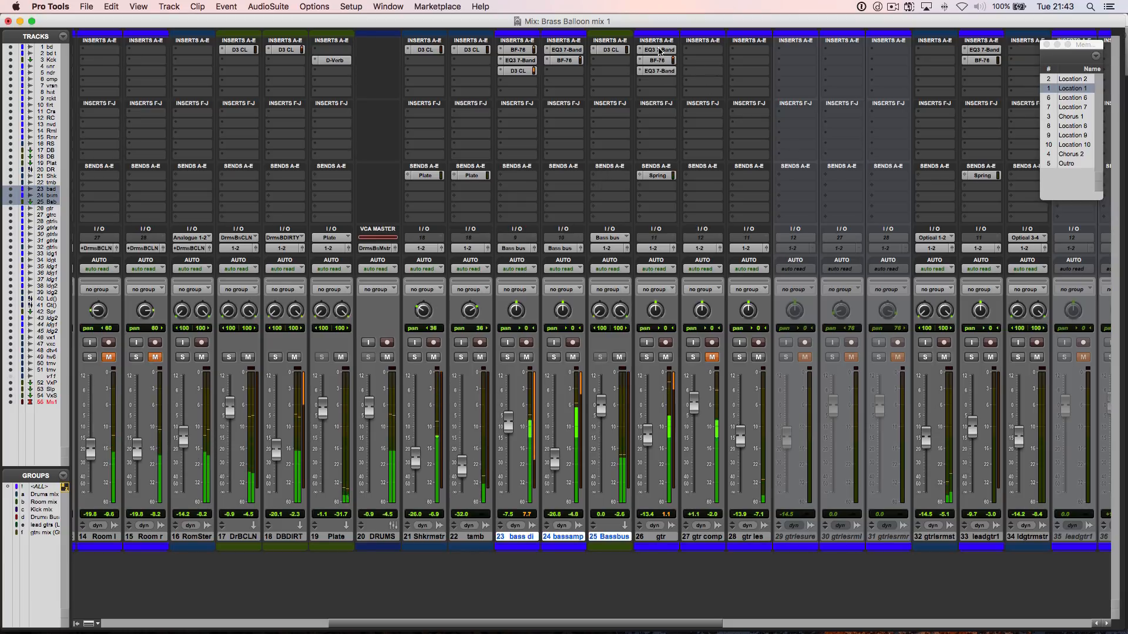
- Solo the gtr track and compare its first EQ3 7-Band bypassed and active with the BF-76 and second EQ3 7-Band bypassed
left_click(648, 358)
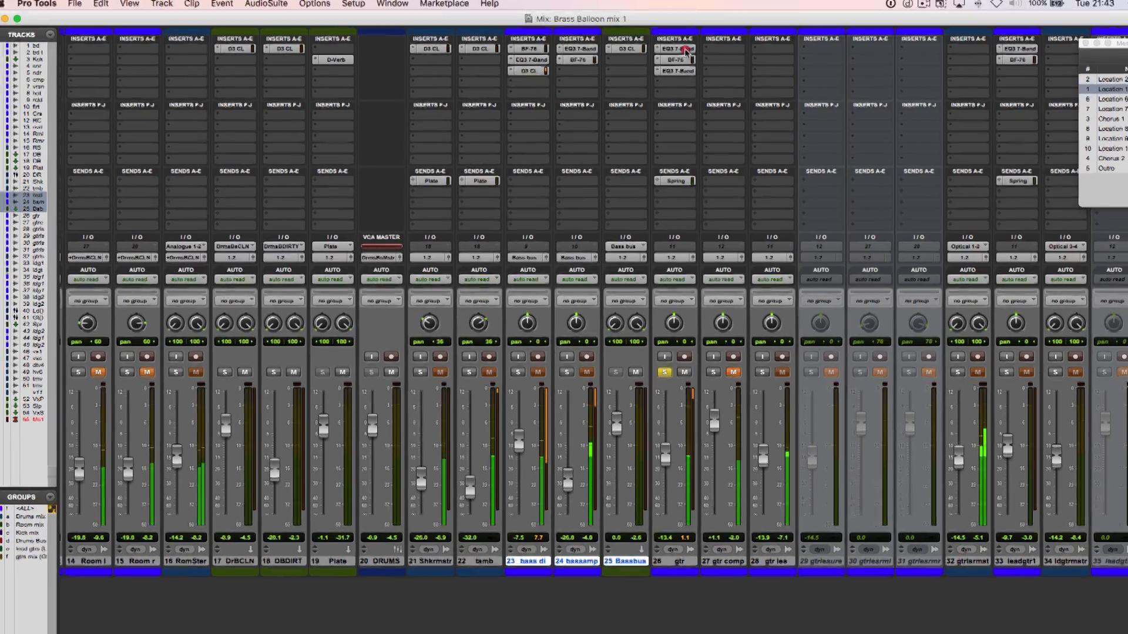
left_click(666, 52)
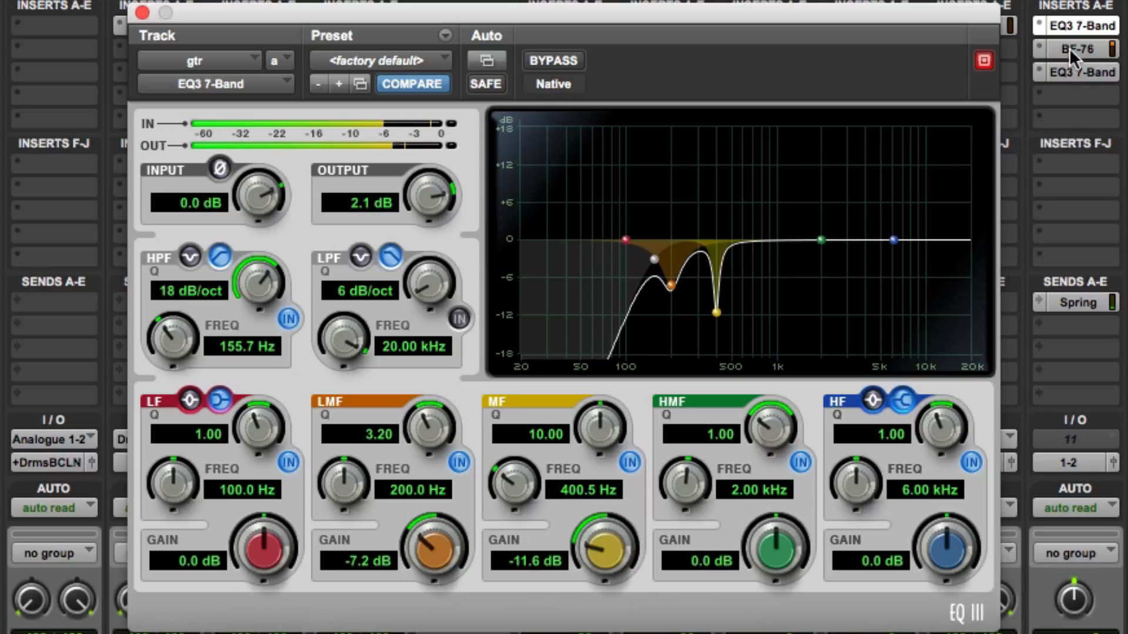
left_click_drag(1069, 49, 1081, 72)
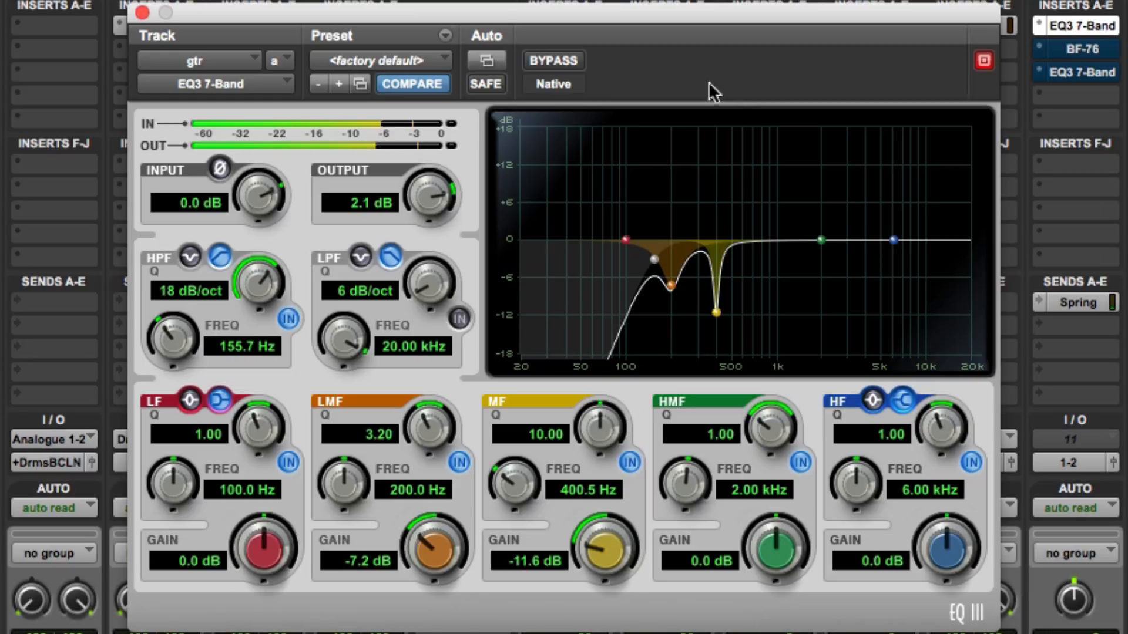
left_click(556, 60)
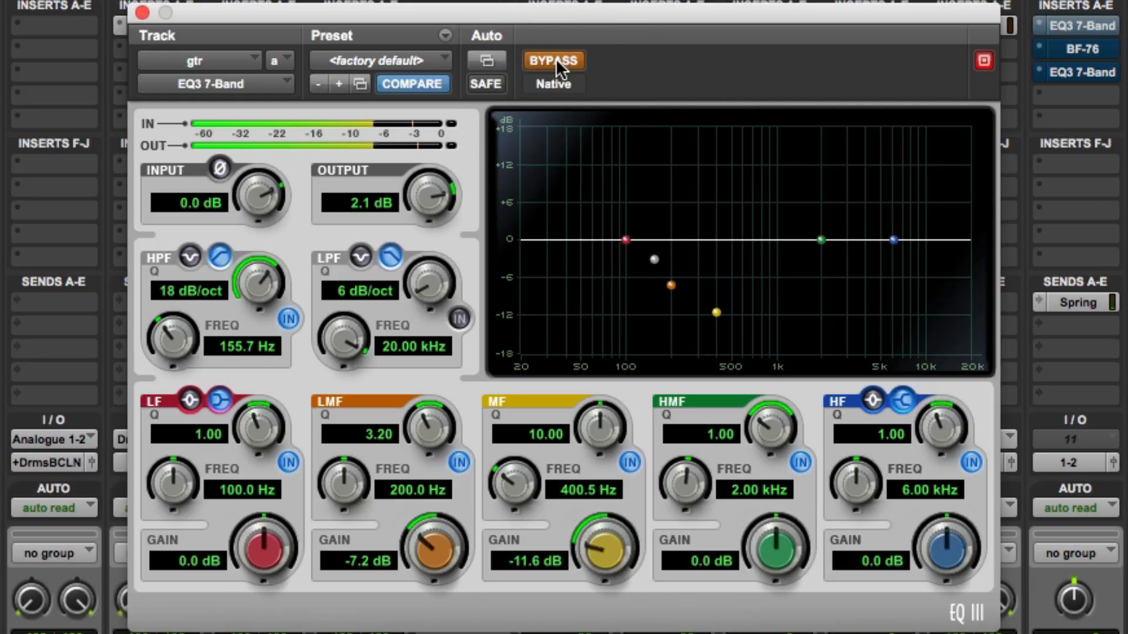
left_click(555, 60)
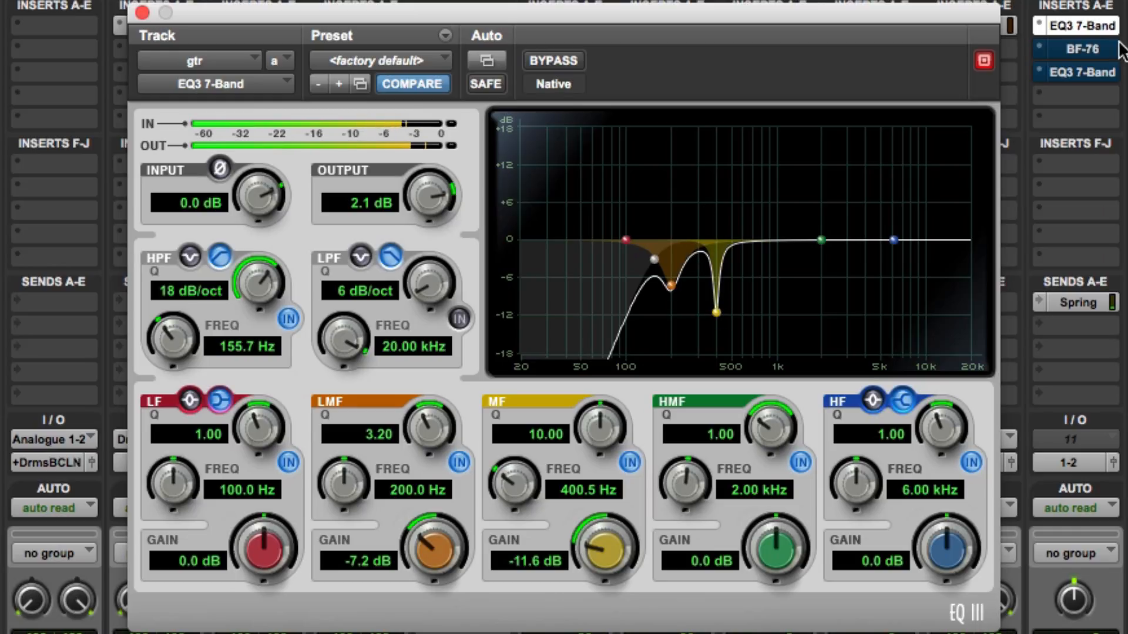
- Reactivate the gtr track's BF-76 and second EQ3 7-Band, opening each plug-in in turn
left_click(1087, 50)
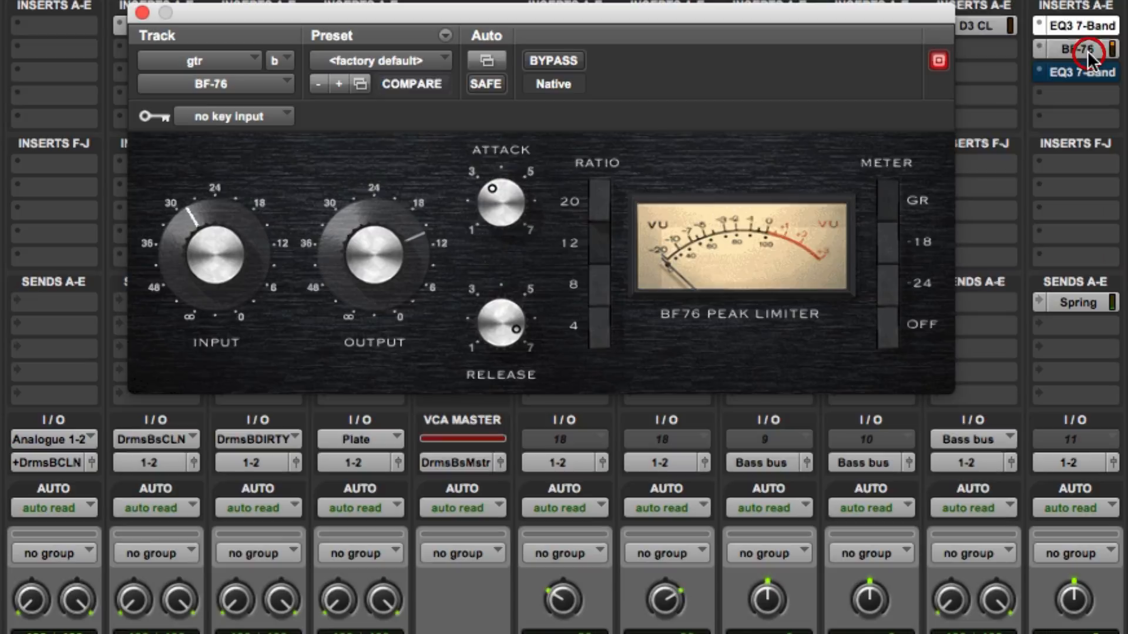
left_click(1087, 51)
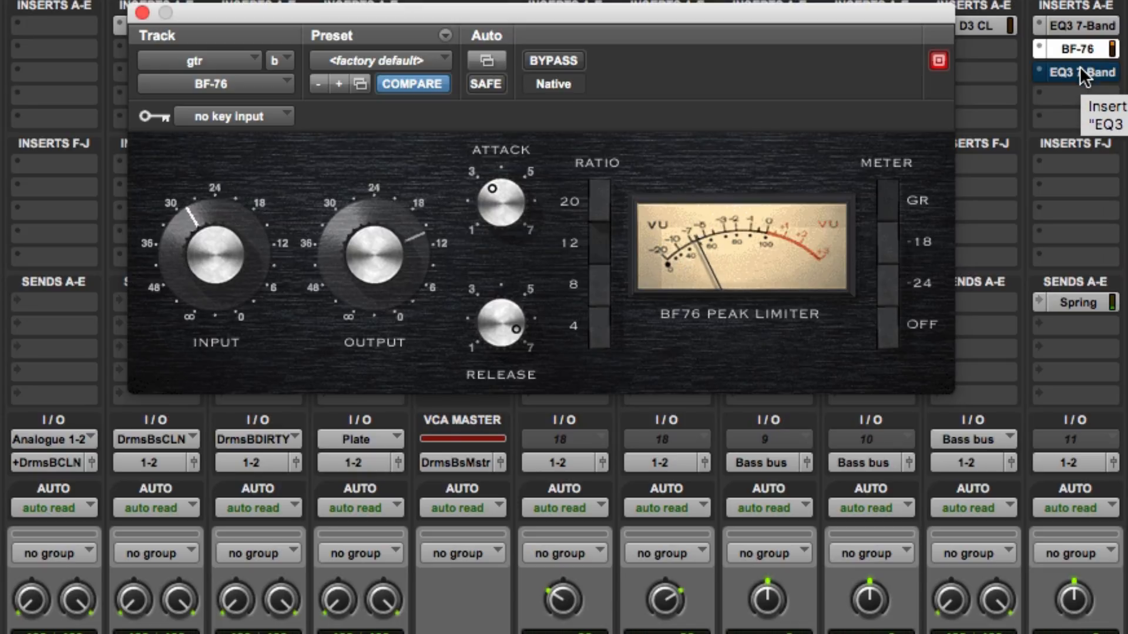
left_click(1079, 70)
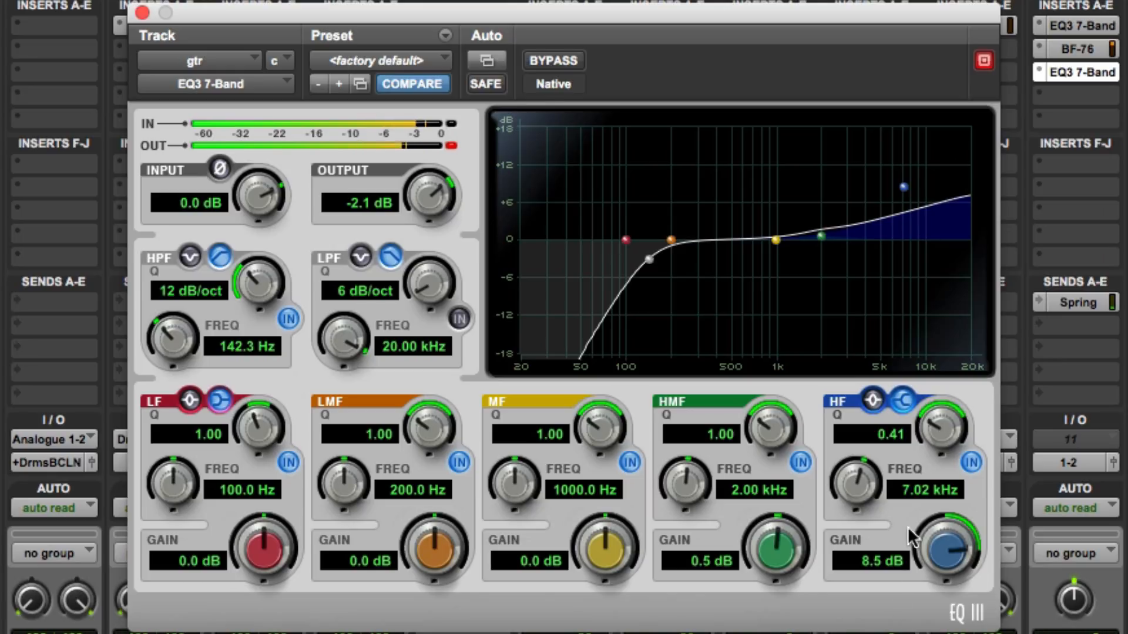
- Set the HF band's Q to 0.36 in the gtr track's second EQ3 7-Band and close the plug-in
left_click_drag(930, 431, 919, 511)
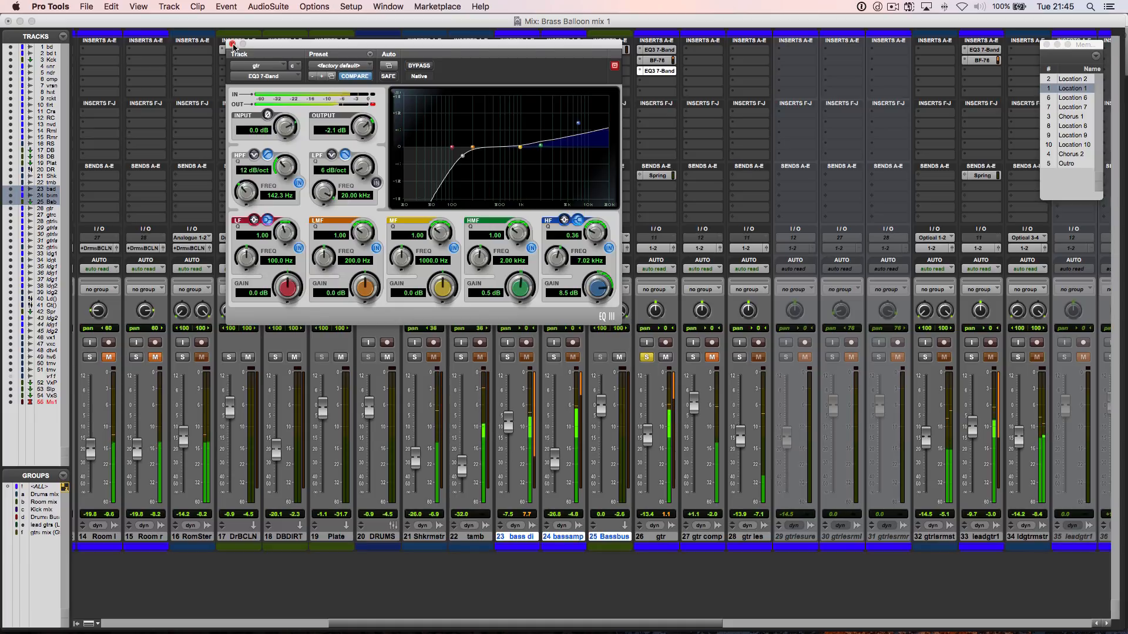
left_click(231, 44)
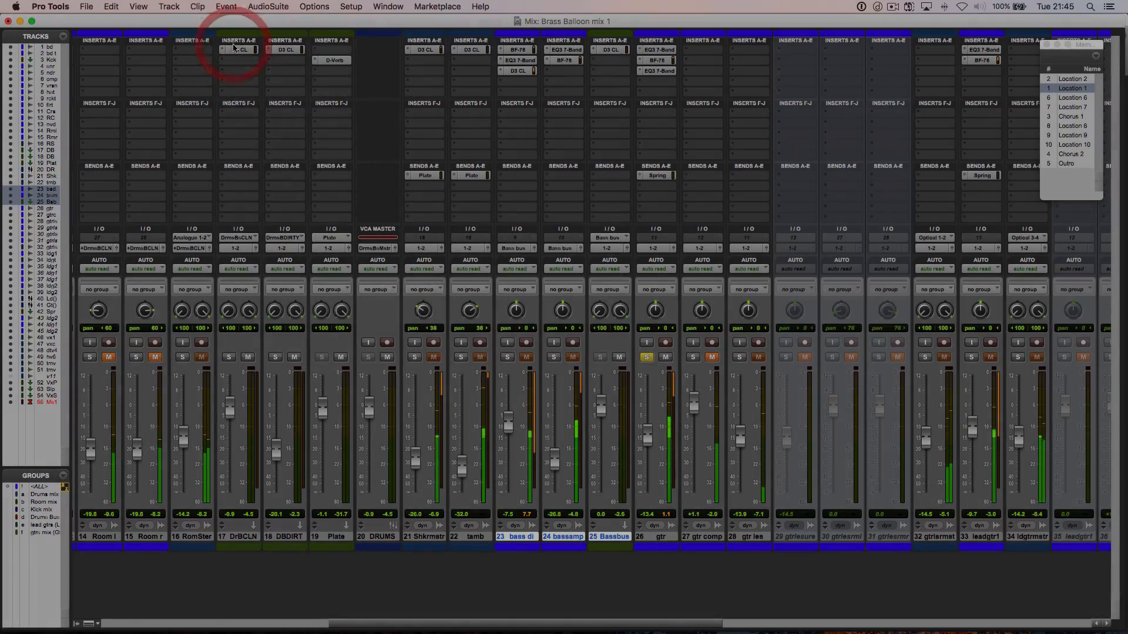